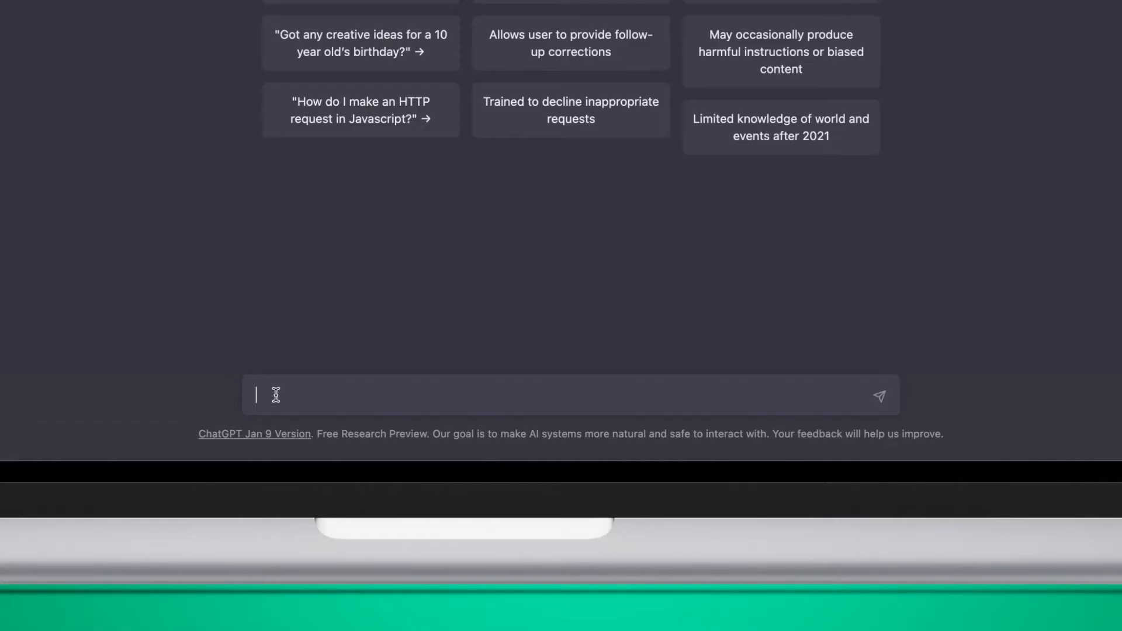
pyautogui.write('how do I submit a vaca')
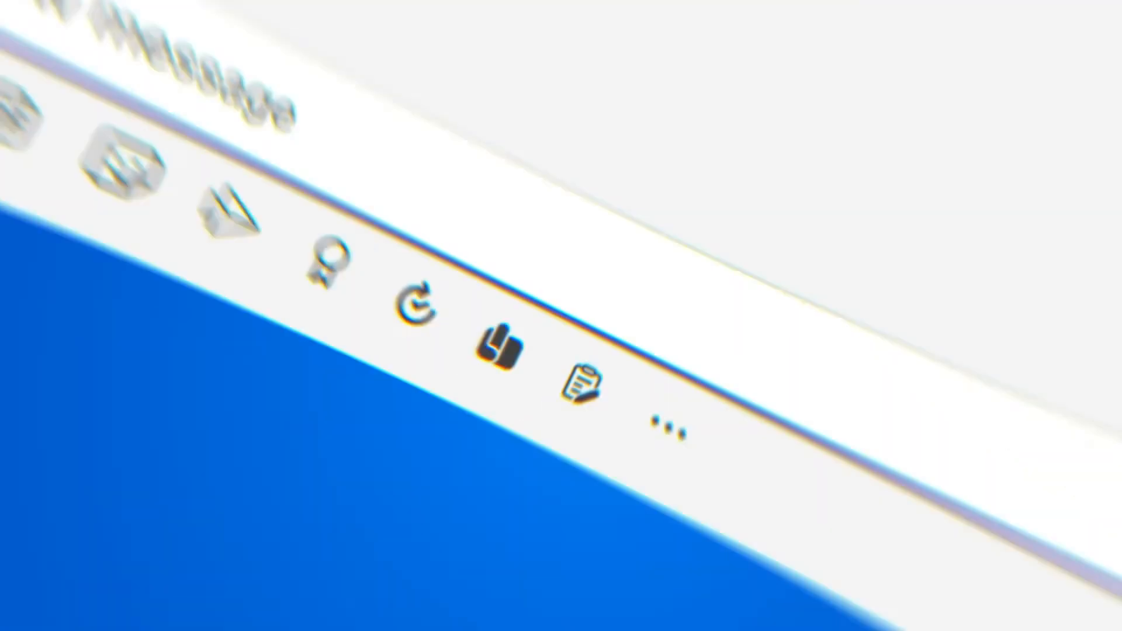
# - Send the question "how long is lunch?" in the Teams chat
pyautogui.write('how long is lu')
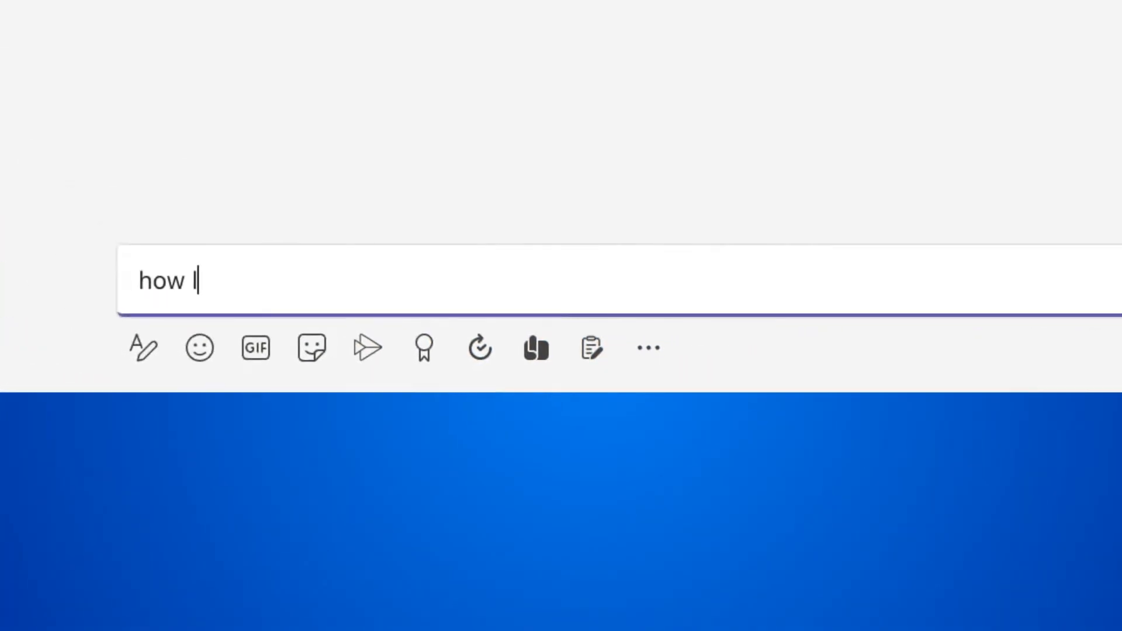
pyautogui.write('nch?')
pyautogui.press('Return')
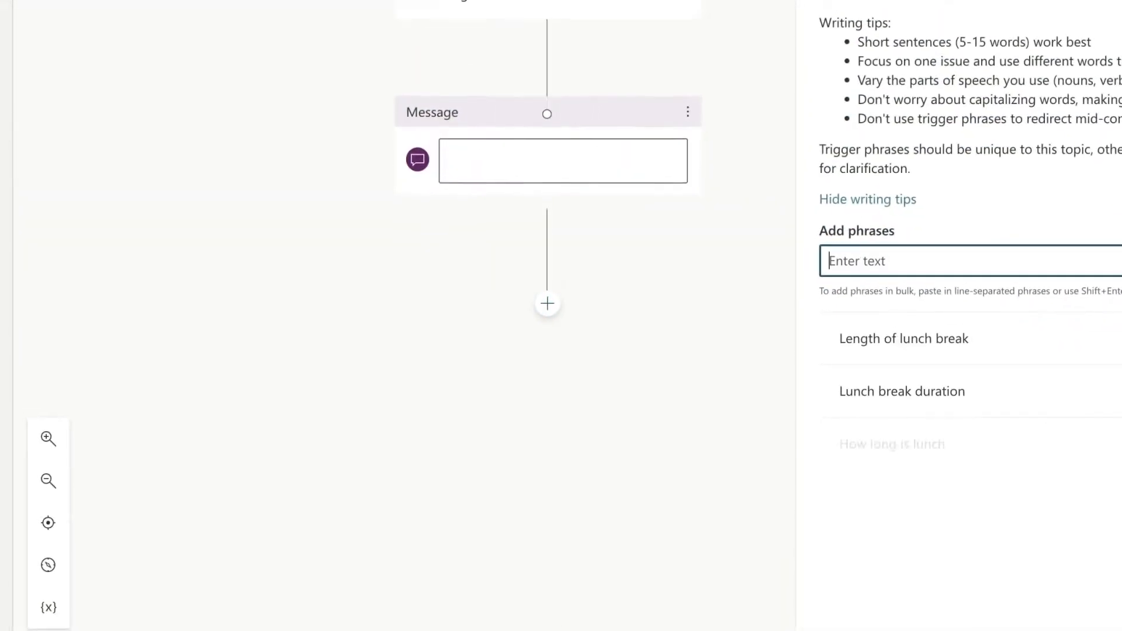
# - Add the trigger phrase "How long do I get for lunch" and enter the question "Have you read the employee guide yet?"
pyautogui.write('How long do I get for lunch')
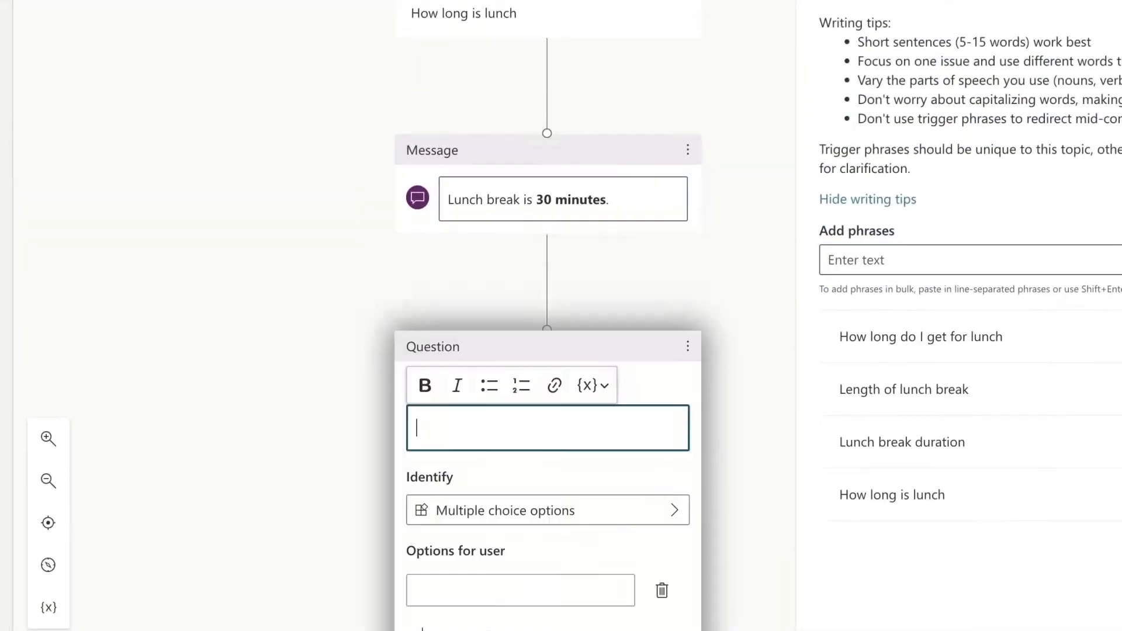
pyautogui.write('Have you read the employee guide yet?')
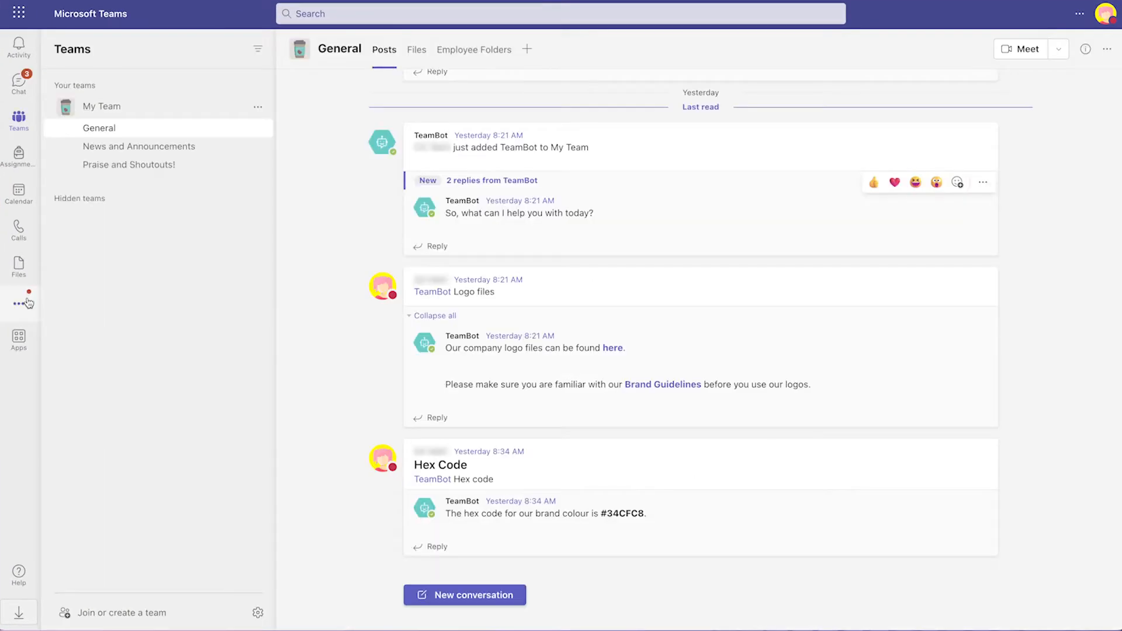
# - Find the Power Virtual Agents app in Teams, open it and pin it
pyautogui.click(27, 302)
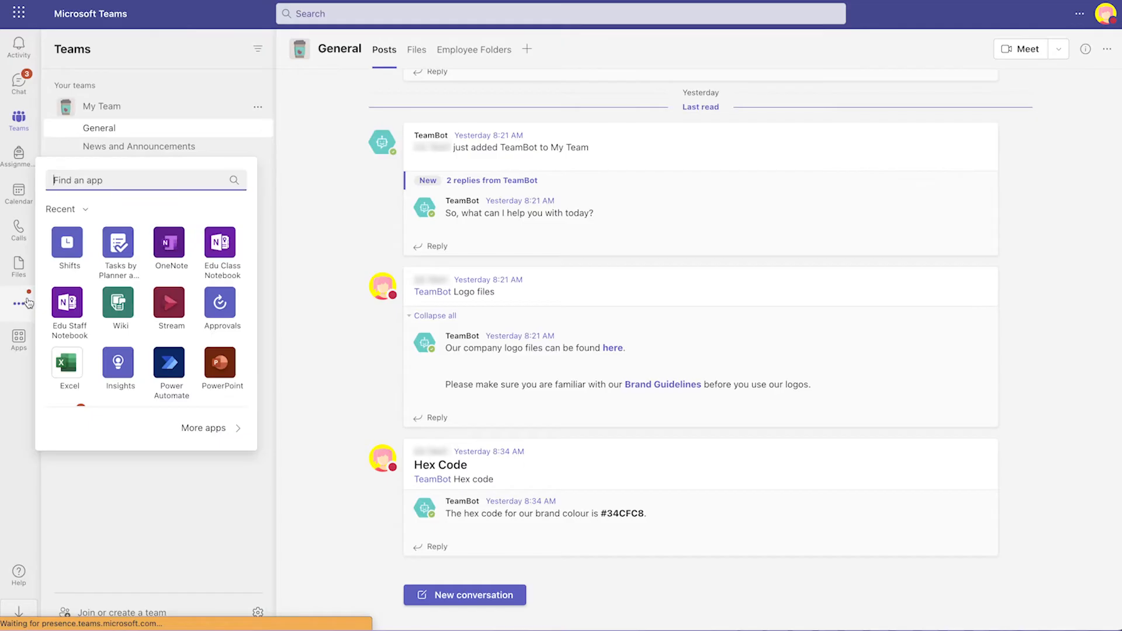
pyautogui.write('power virt')
pyautogui.click(126, 215)
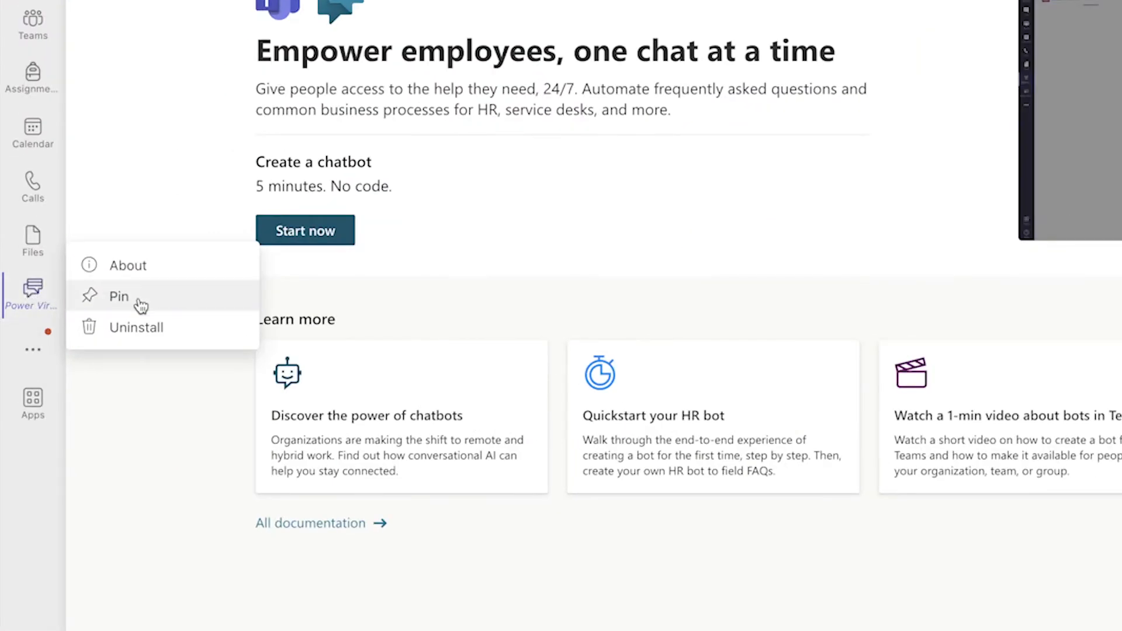
pyautogui.click(142, 306)
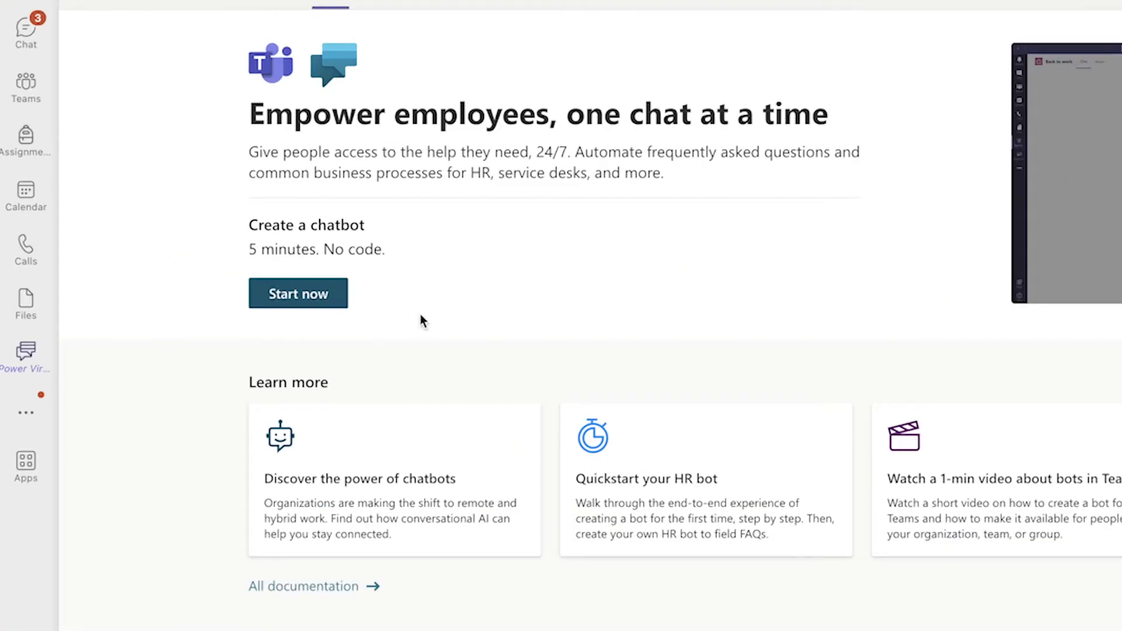
# - Start creating a chatbot and choose My Team as the team it belongs to
pyautogui.click(337, 292)
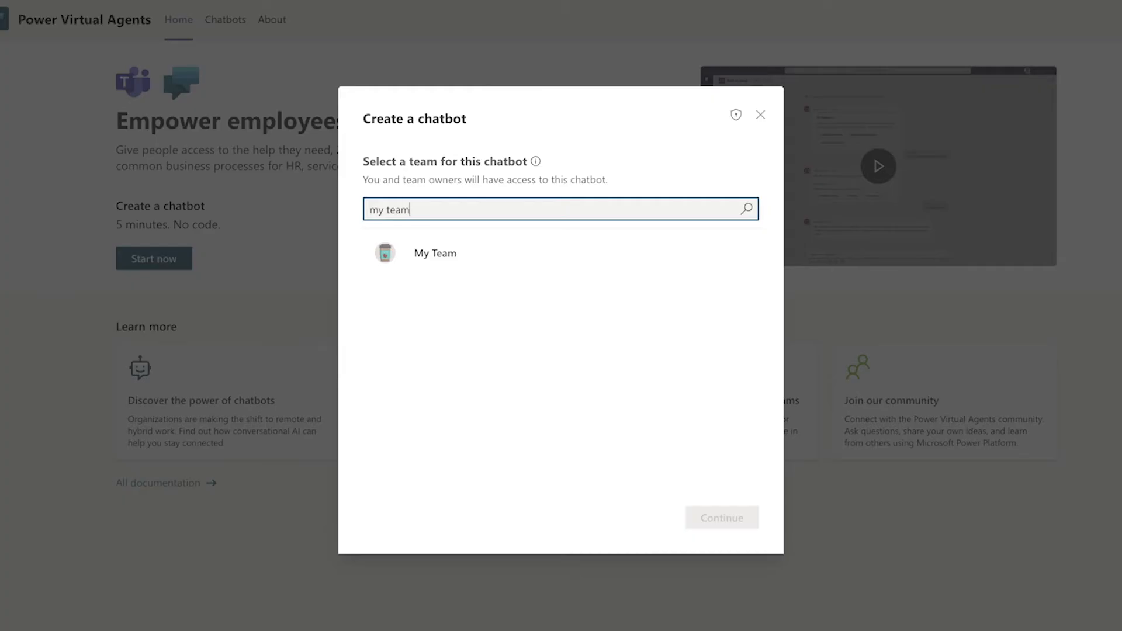
pyautogui.click(561, 253)
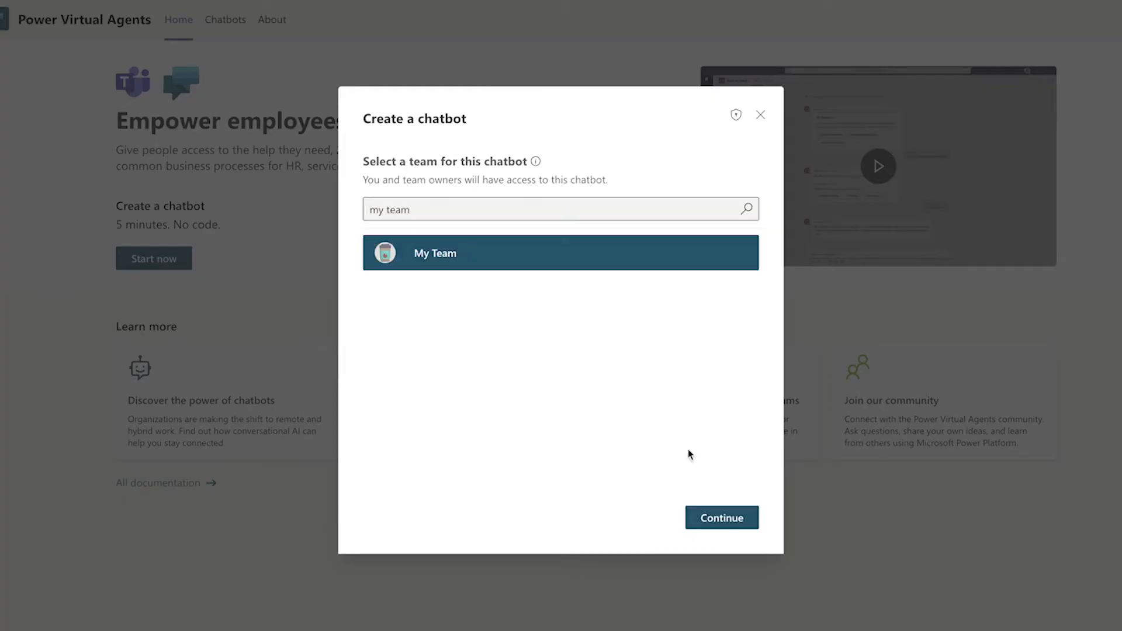
pyautogui.click(734, 518)
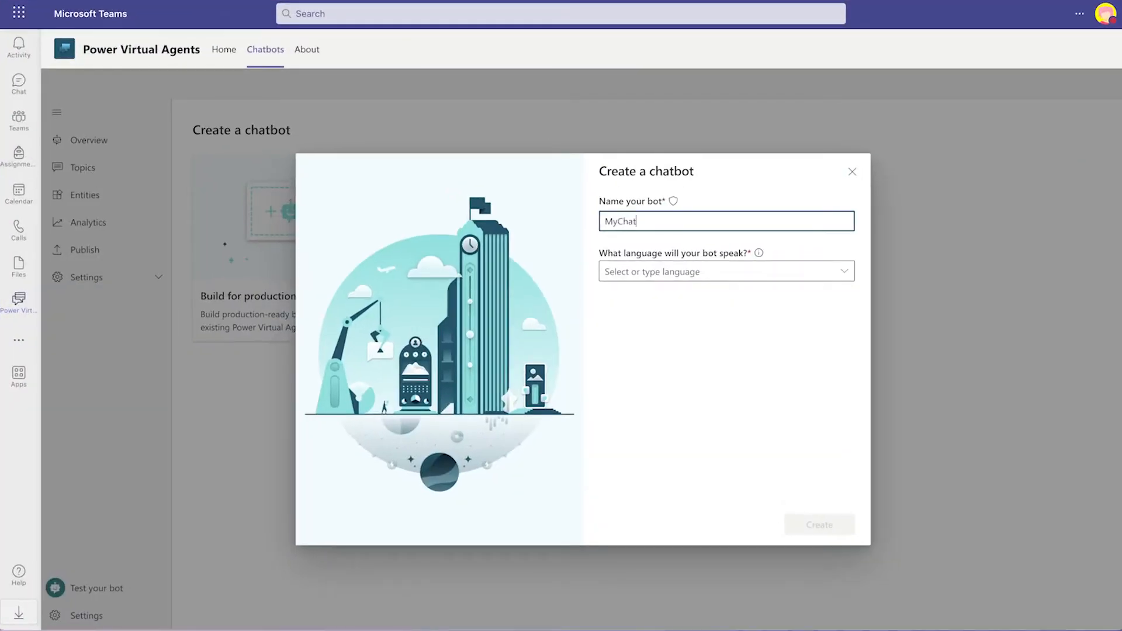
# - Create the chatbot as MyChatBot with English (US) as its language
pyautogui.click(724, 271)
pyautogui.click(683, 342)
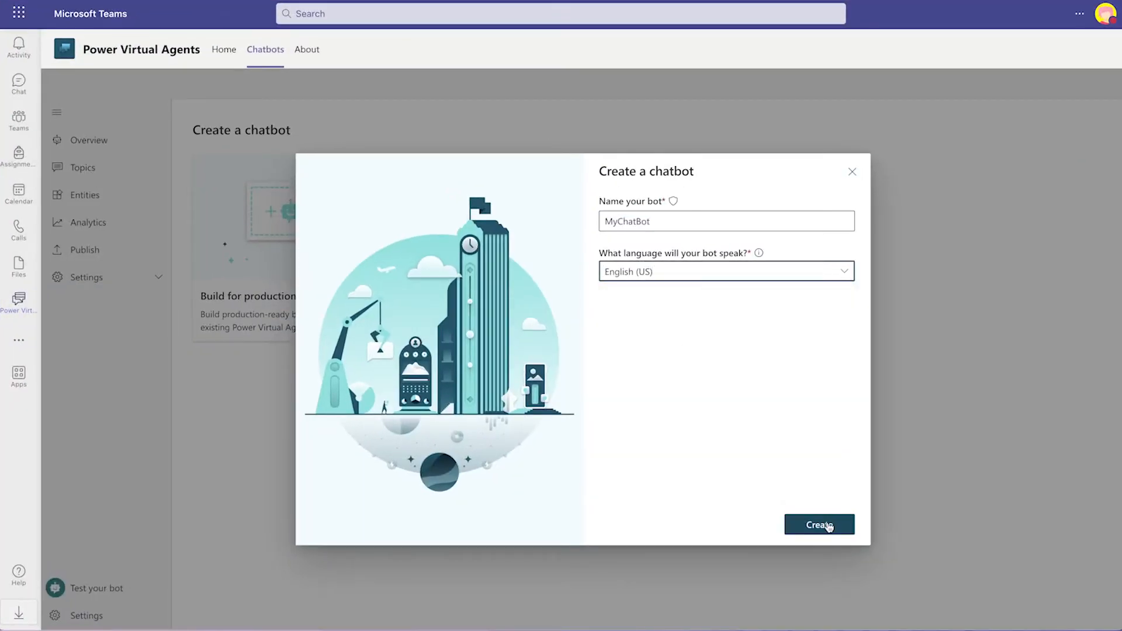
pyautogui.click(819, 525)
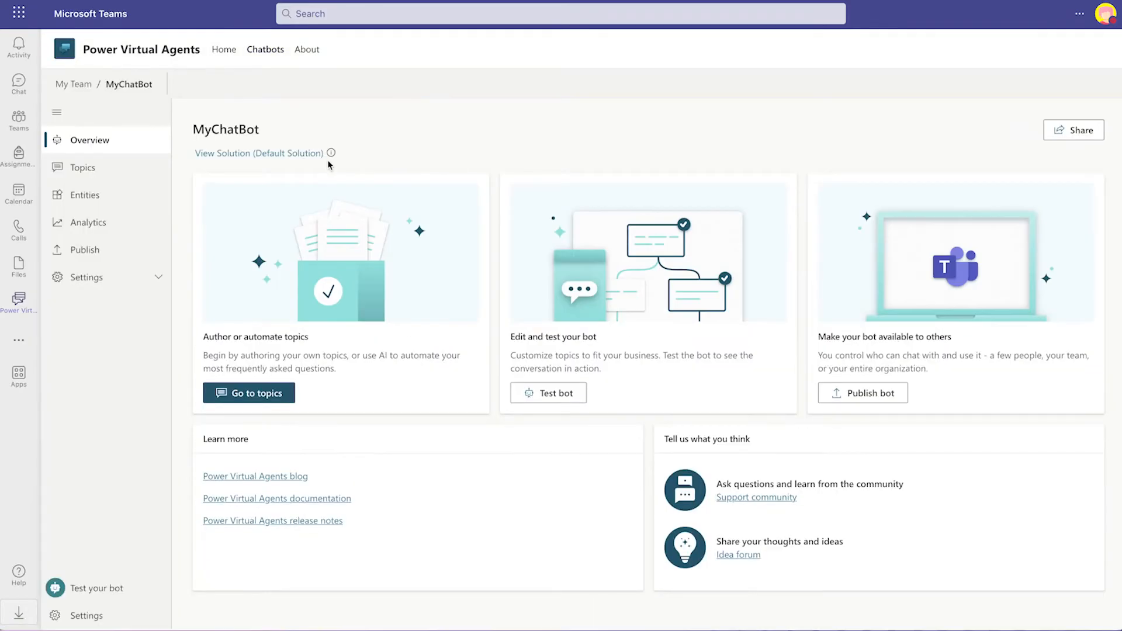
# - Open MyChatBot's topic list and display the choices for creating a new topic
pyautogui.click(109, 170)
pyautogui.click(459, 366)
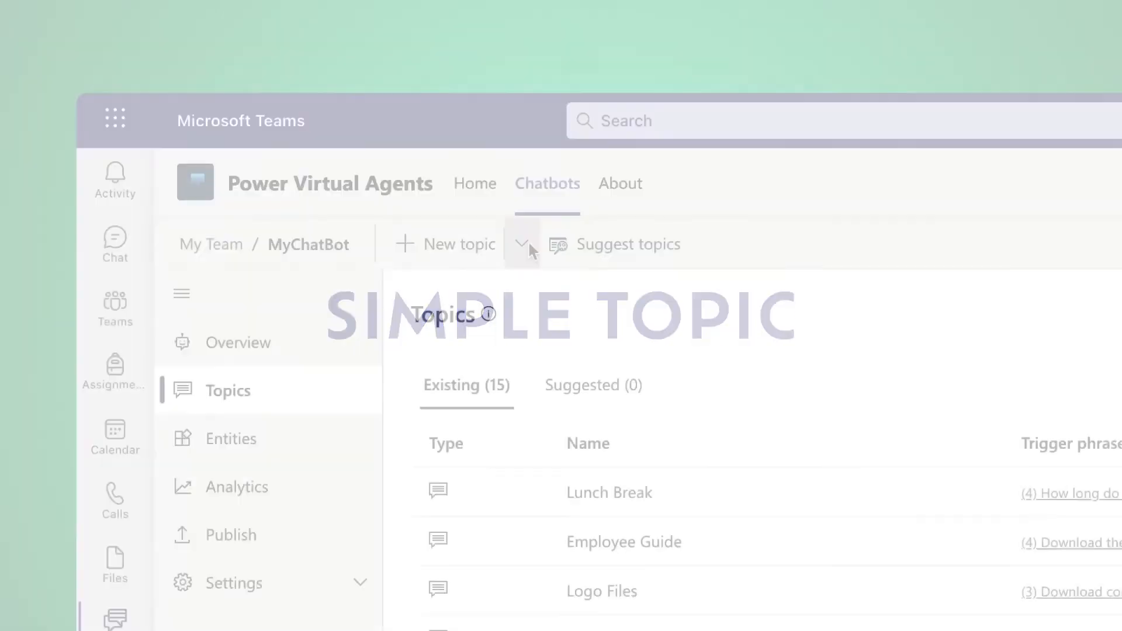
pyautogui.click(522, 243)
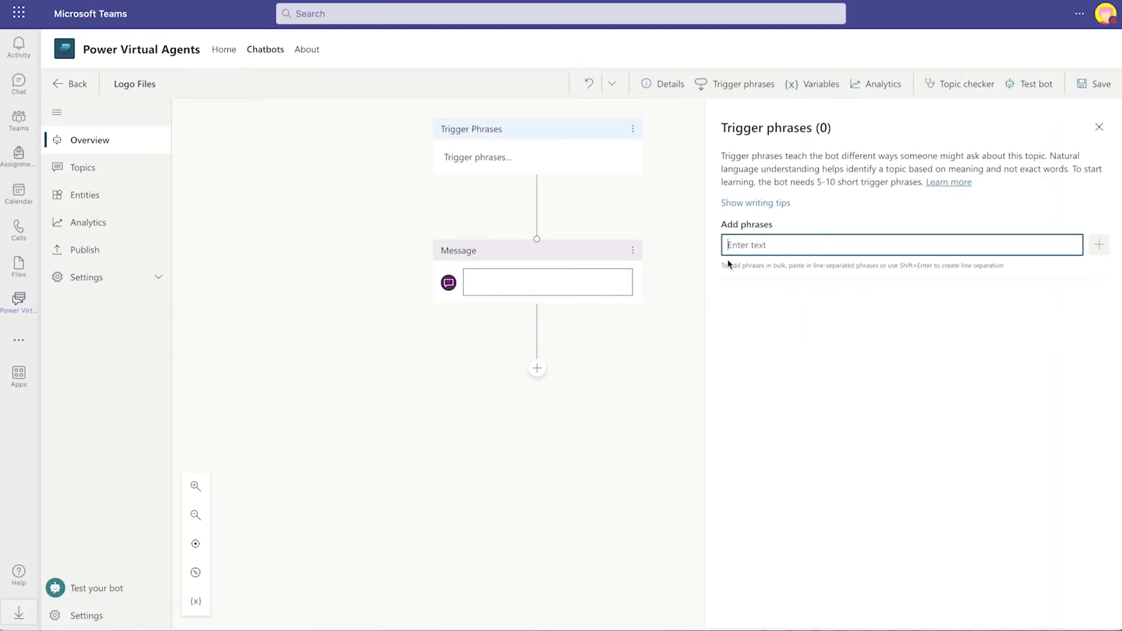
# - Add the trigger phrases "Access company logo files" and "Link for company logo files" to the Logo Files topic
pyautogui.write('Access company logo files')
pyautogui.press('Return')
pyautogui.write('Link')
pyautogui.write(' for c')
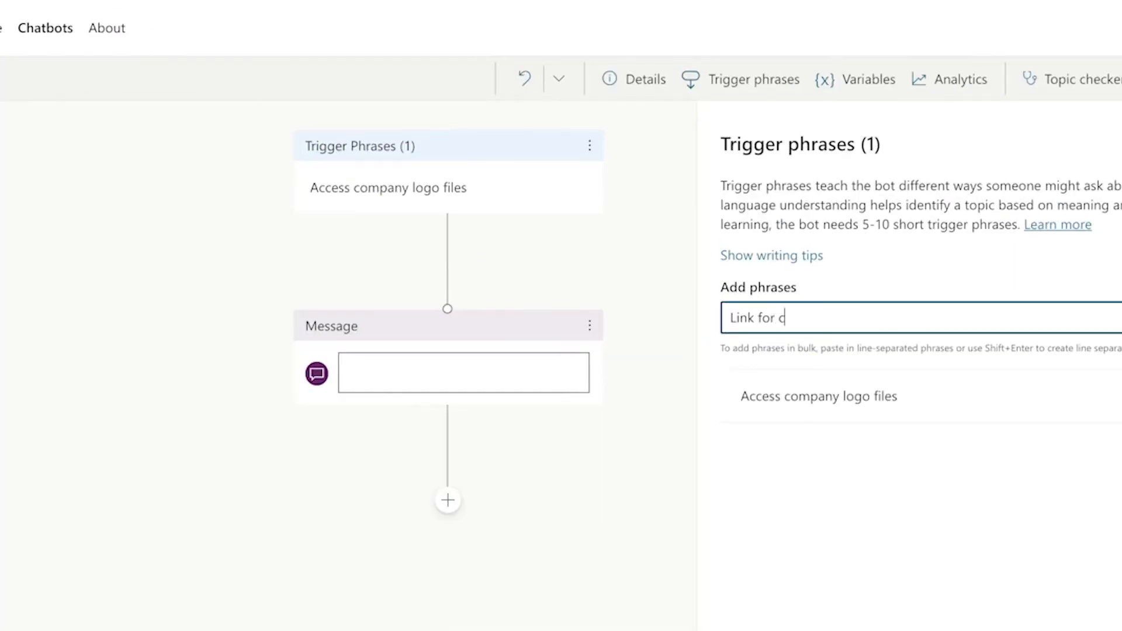
pyautogui.write('ompany logo files')
pyautogui.press('Return')
# - Add the trigger phrase "Download company logo files" to the Logo Files topic
pyautogui.write('downl')
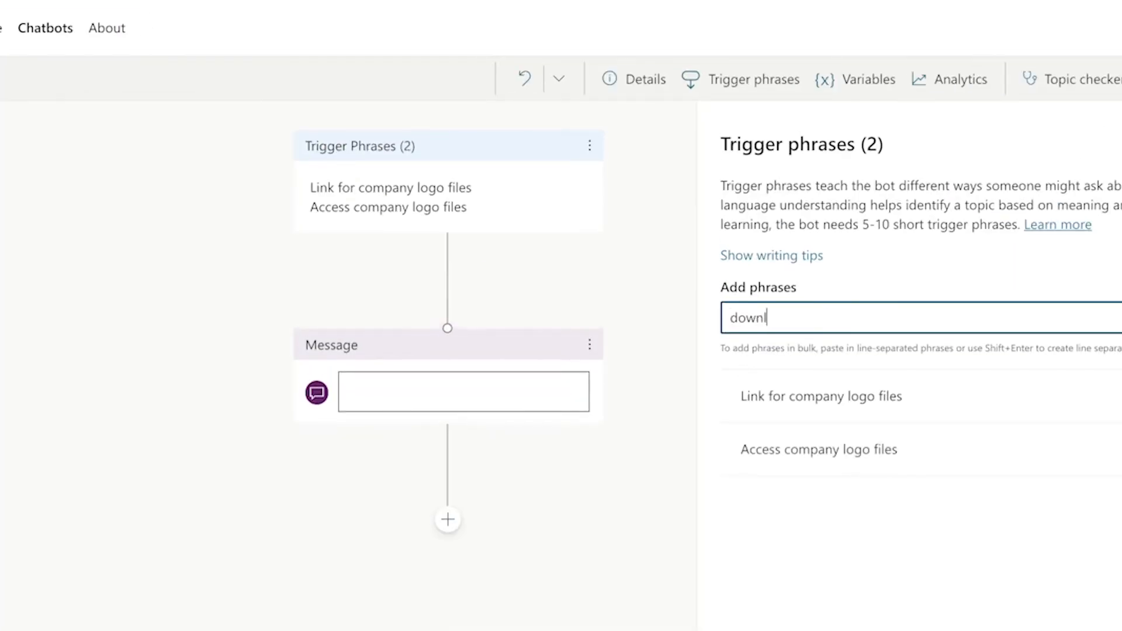
pyautogui.press('BackSpace')
pyautogui.press('BackSpace')
pyautogui.press('BackSpace')
pyautogui.press('BackSpace')
pyautogui.write('Download company logo files')
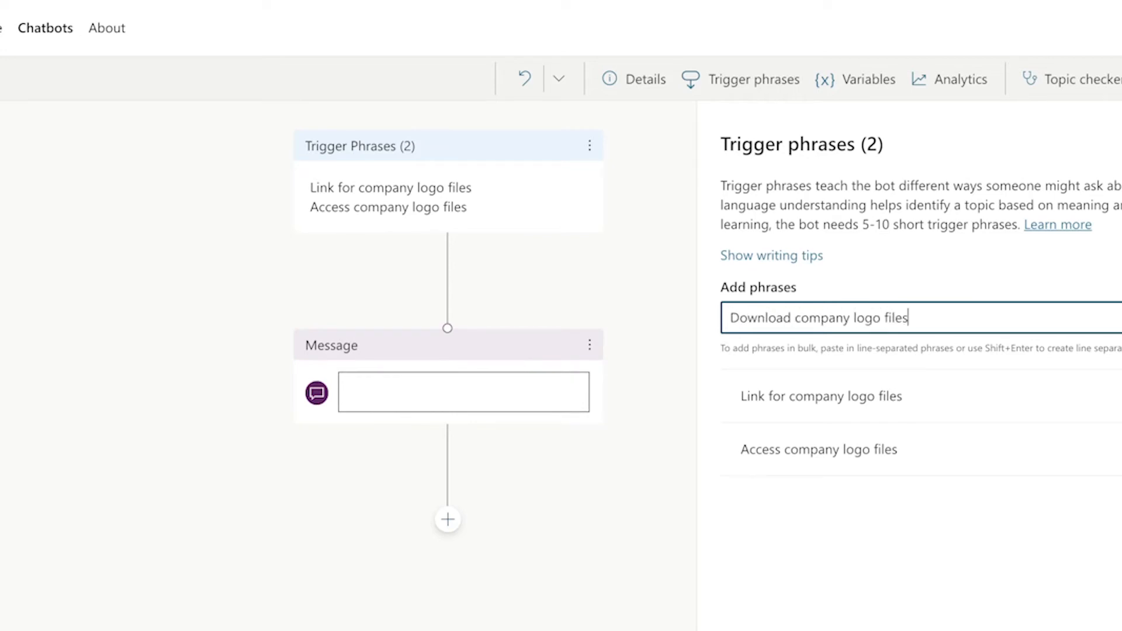
pyautogui.press('Return')
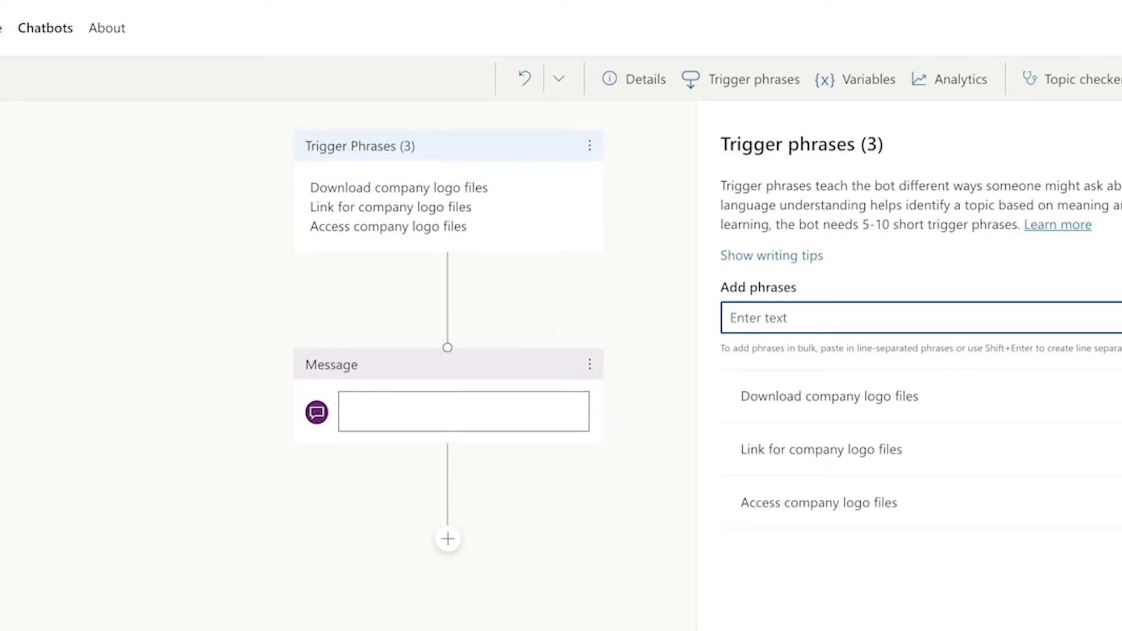
# - Write the message "Our company logo files can be downloaded here." and make "here" a bold link to the copied address
pyautogui.click(463, 412)
pyautogui.write('Our company logo files can be downloaded her')
pyautogui.doubleClick(439, 435)
pyautogui.click(488, 374)
pyautogui.press('super+v')
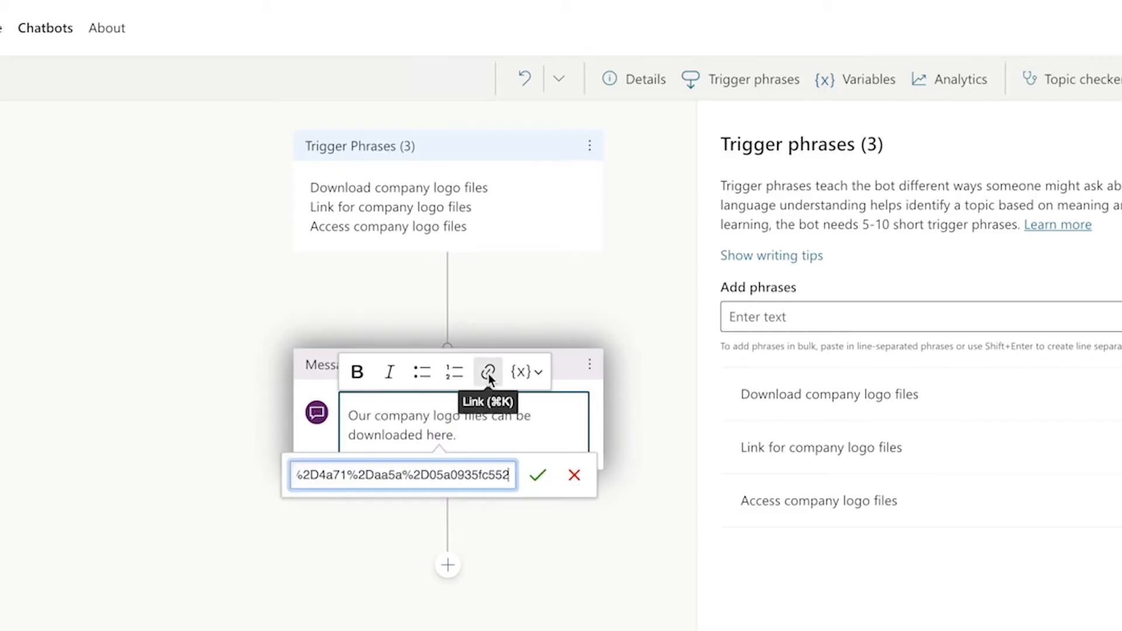
pyautogui.press('Return')
pyautogui.press('super+b')
pyautogui.click(458, 436)
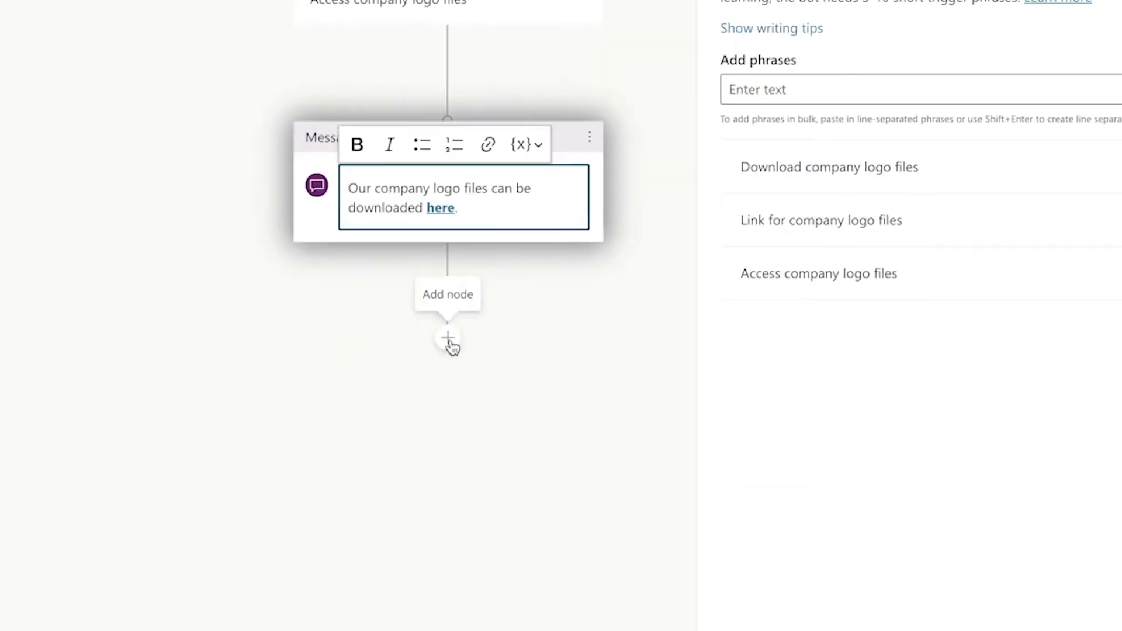
# - Add the message "Please familiarize yourself with our Brand Guidelines before you use any of our logo files." with "Brand Guidelines" as a bold link
pyautogui.click(447, 339)
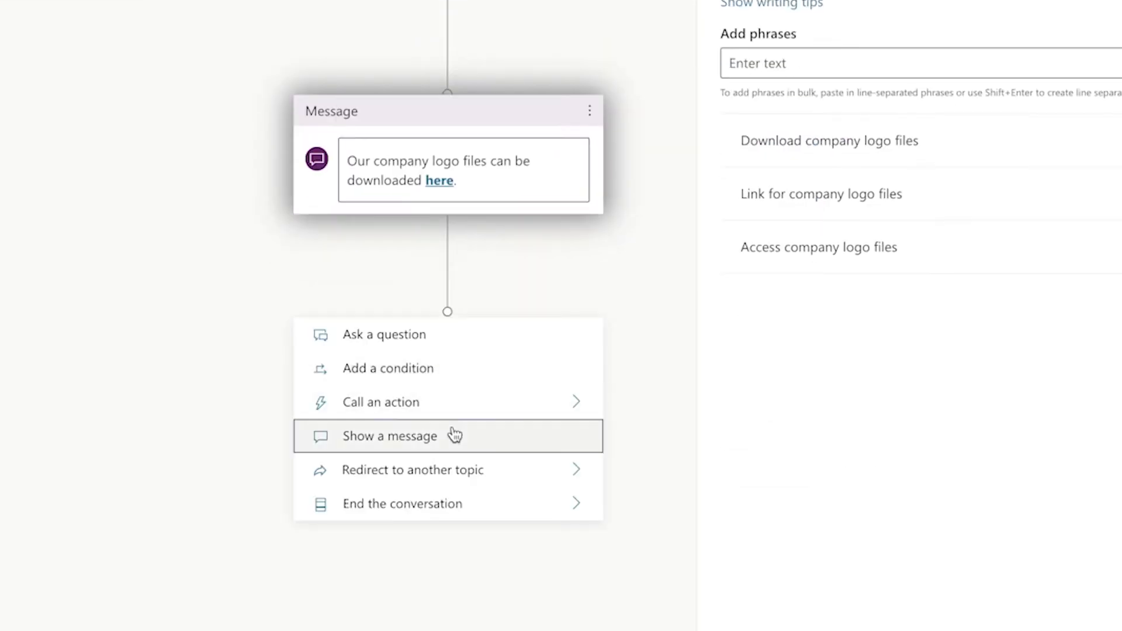
pyautogui.click(450, 436)
pyautogui.write('Please familiarize yourself with our Brand Guidelines before')
pyautogui.write('you use any of our logo files.')
pyautogui.moveTo(348, 398); pyautogui.dragTo(448, 398)
pyautogui.click(487, 336)
pyautogui.press('super+v')
pyautogui.press('Return')
pyautogui.press('super+b')
# - Add an end-of-conversation node after the Brand Guidelines message and save the topic
pyautogui.click(447, 546)
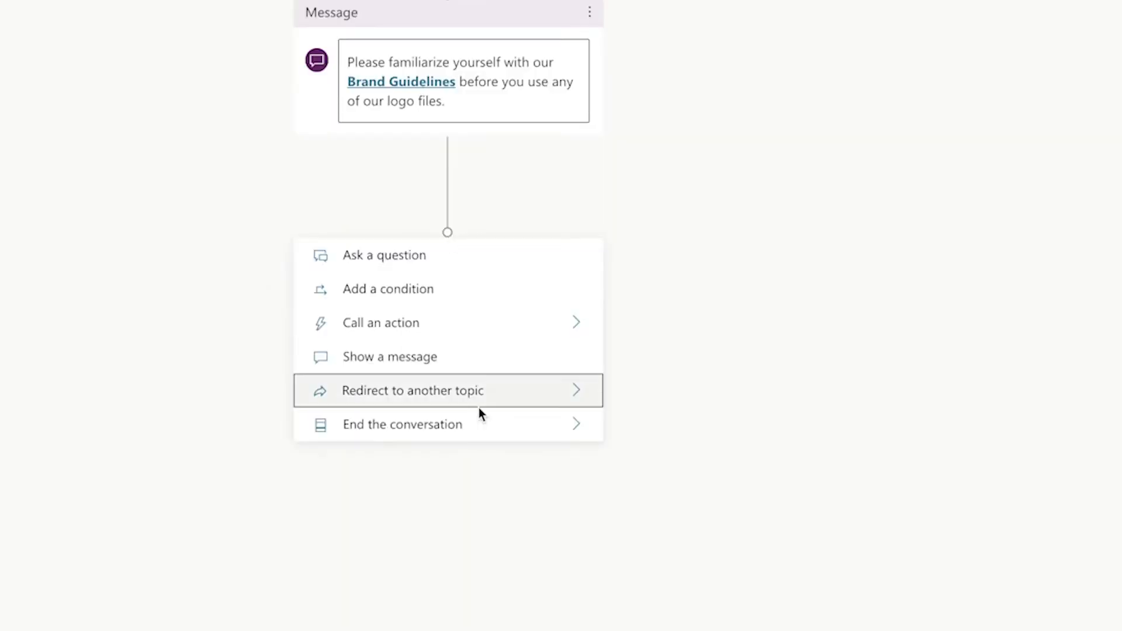
pyautogui.click(636, 430)
pyautogui.click(1100, 84)
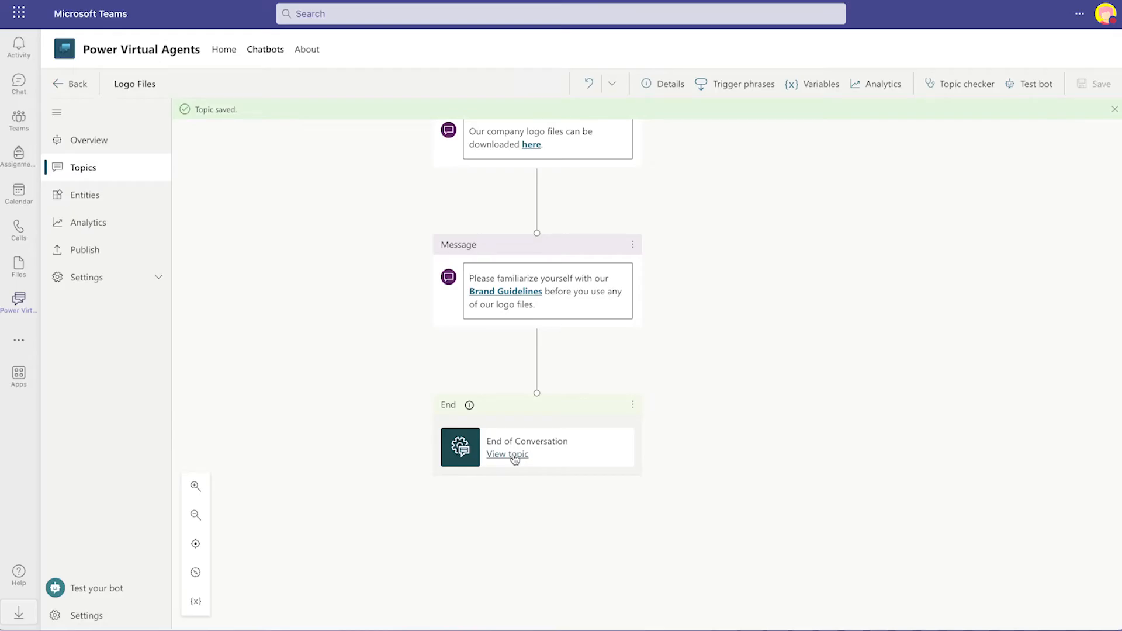
# - Open the End of Conversation topic from the end node to examine its flow
pyautogui.click(514, 456)
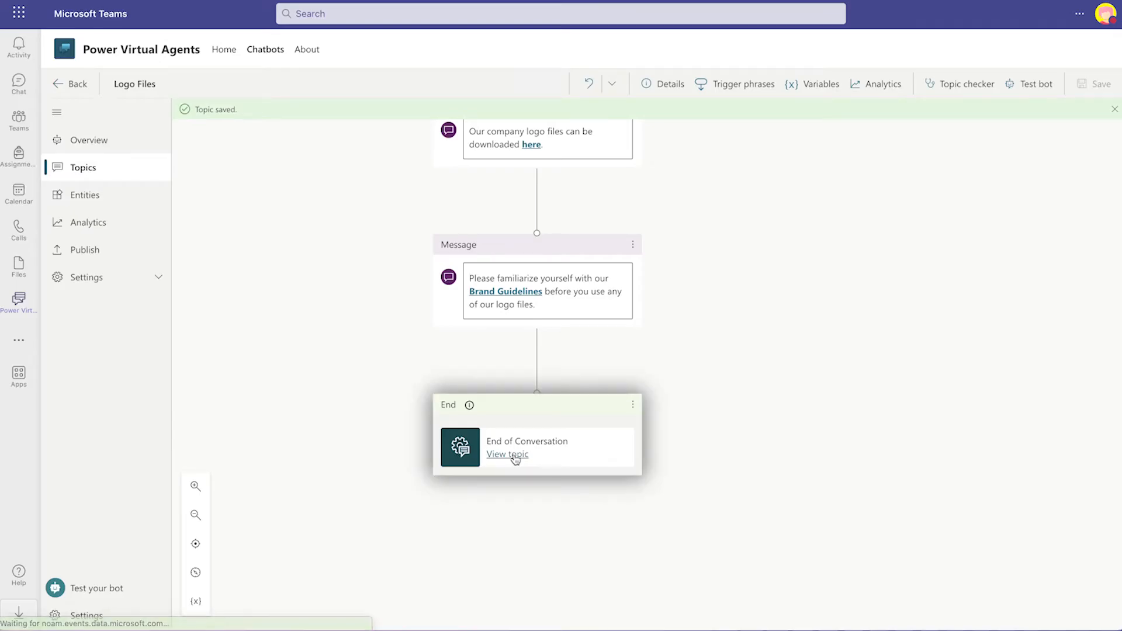
pyautogui.scroll(-3, 904, 376)
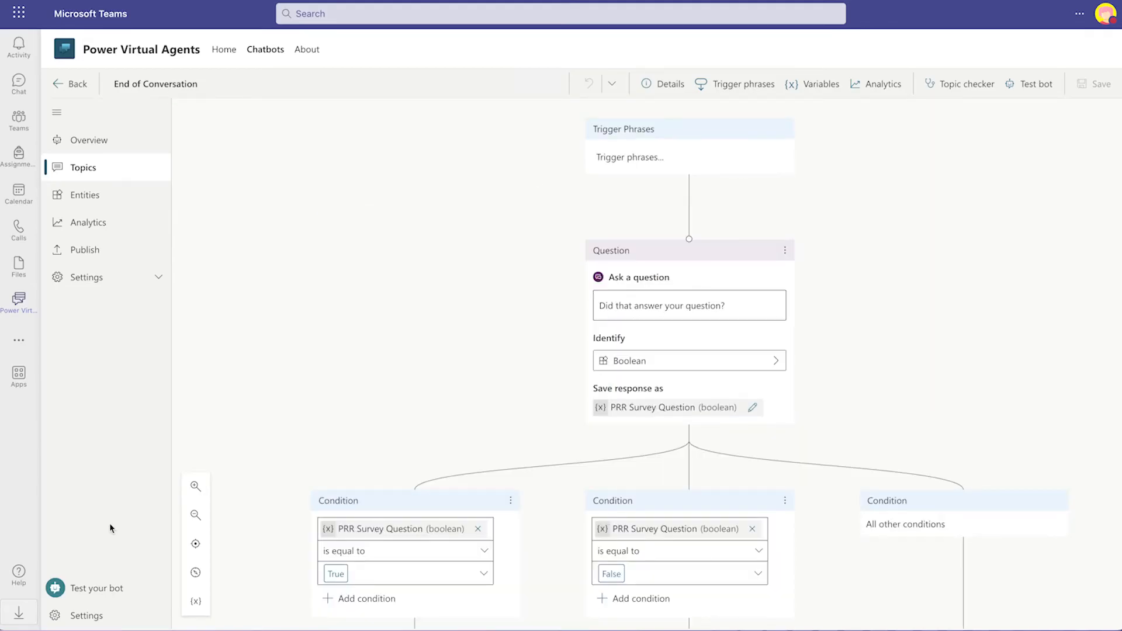
# - Test the bot by sending "I need our company logo files" and answering Yes to its follow-up question
pyautogui.click(105, 589)
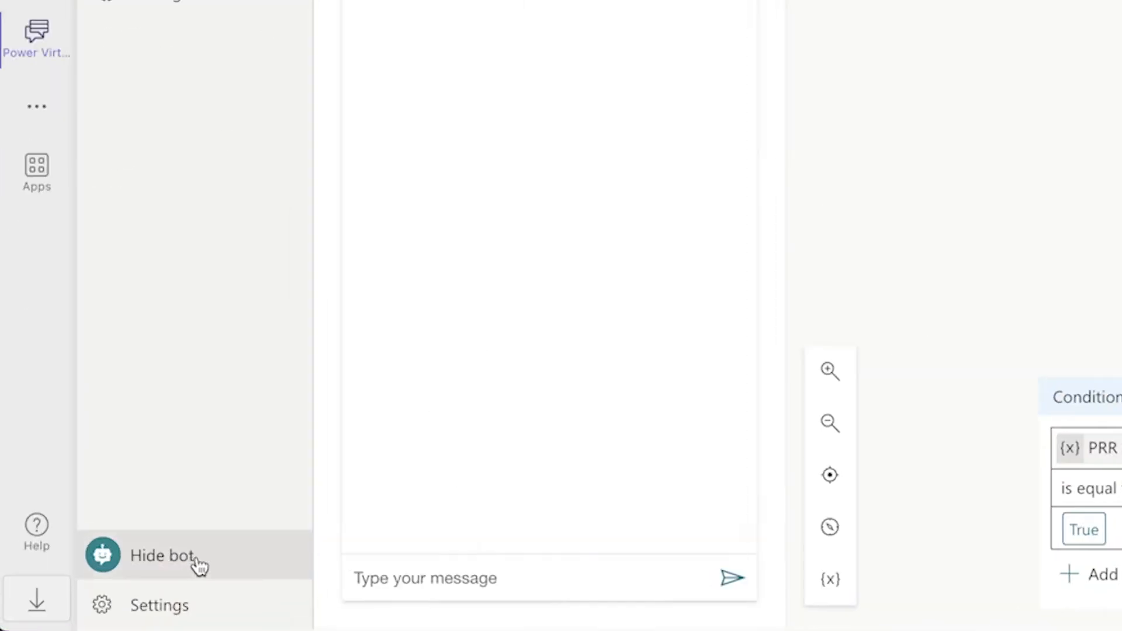
pyautogui.write('I need our comp')
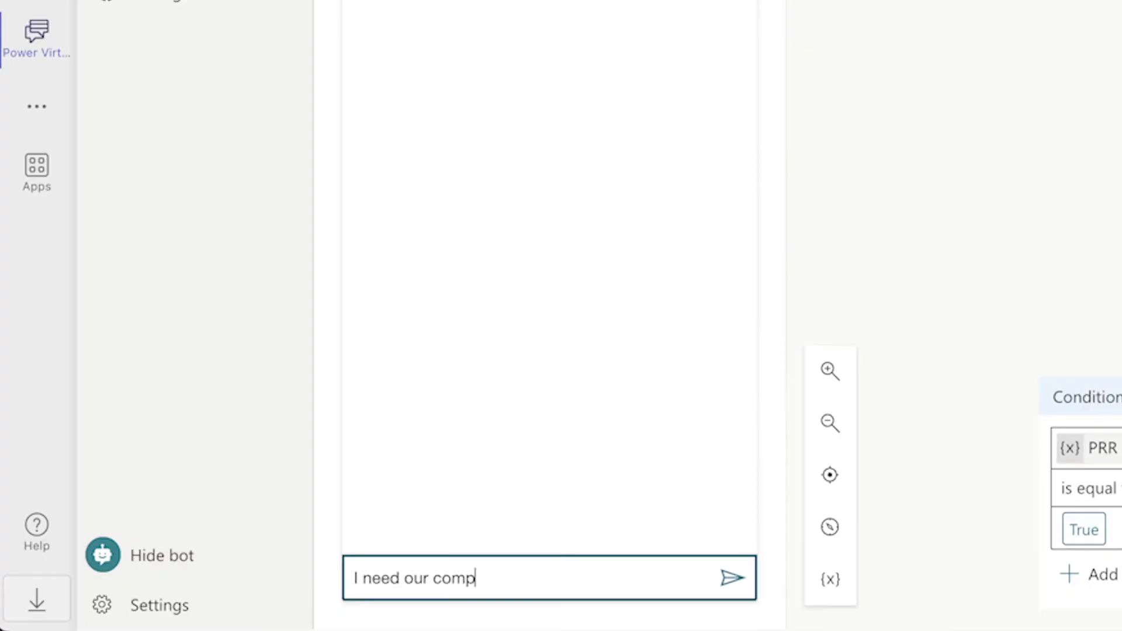
pyautogui.write('any logo files')
pyautogui.press('Return')
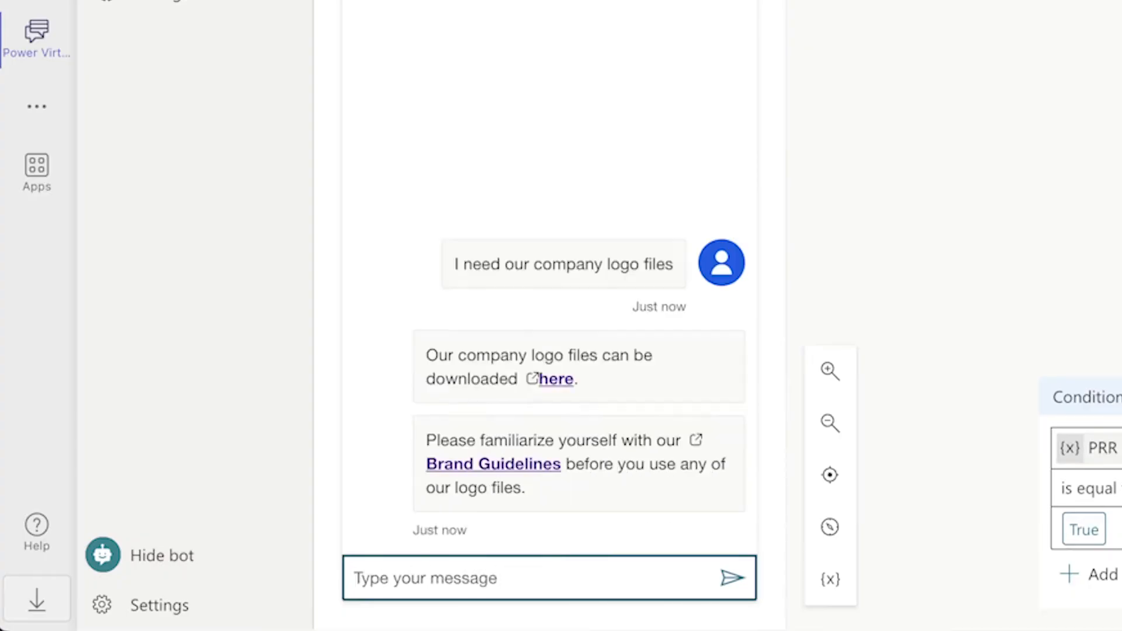
pyautogui.click(388, 516)
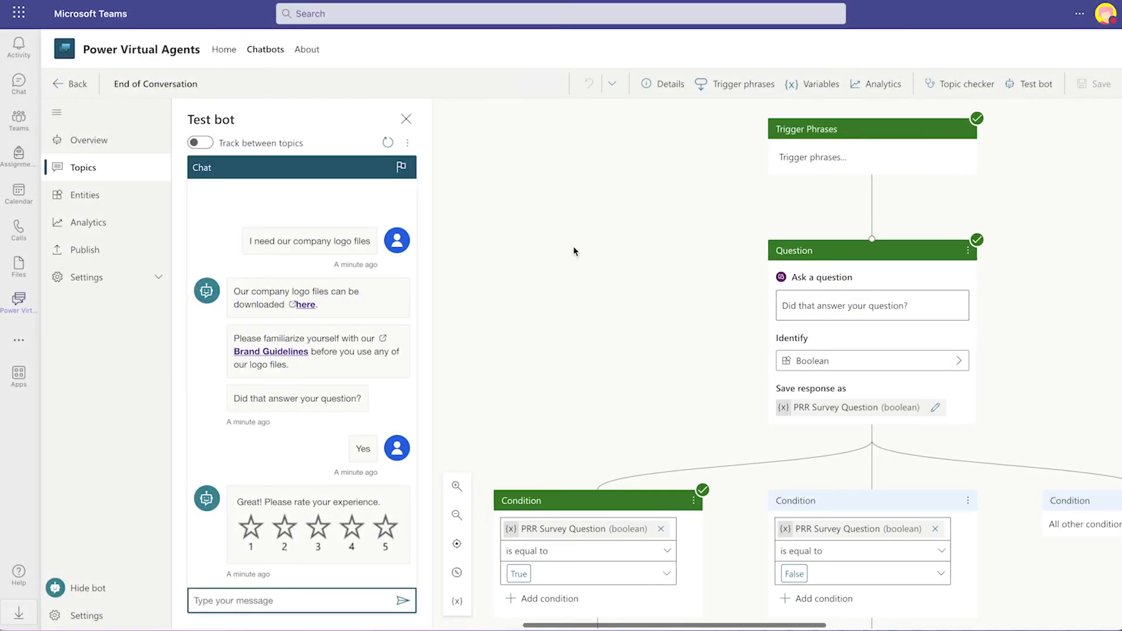
# - Add the trigger phrases "How long is lunch", "Lunch break duration", "Length of lunch break" and "How long do I get for lunch"
pyautogui.write('ow long is lunch')
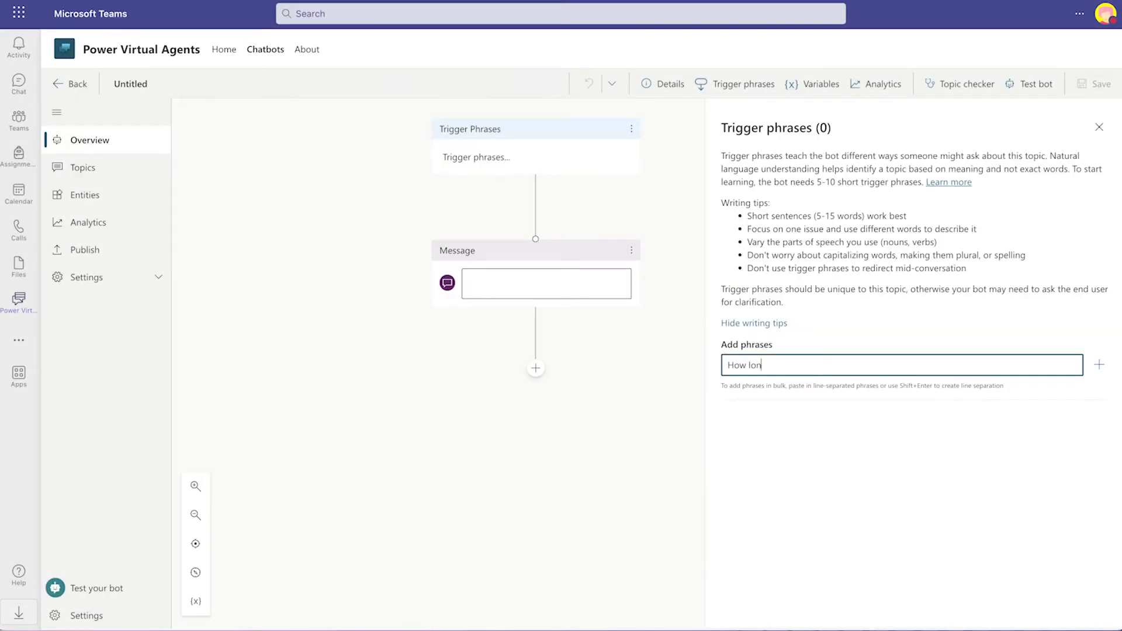
pyautogui.press('Return')
pyautogui.write('Length o')
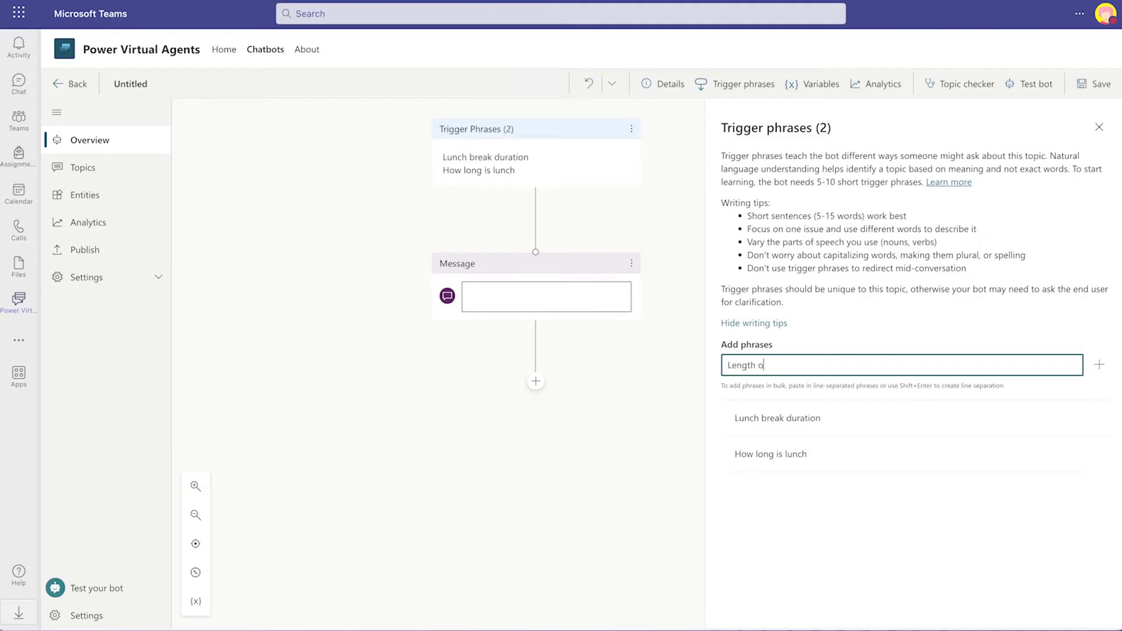
pyautogui.write('f lunch break')
pyautogui.press('Return')
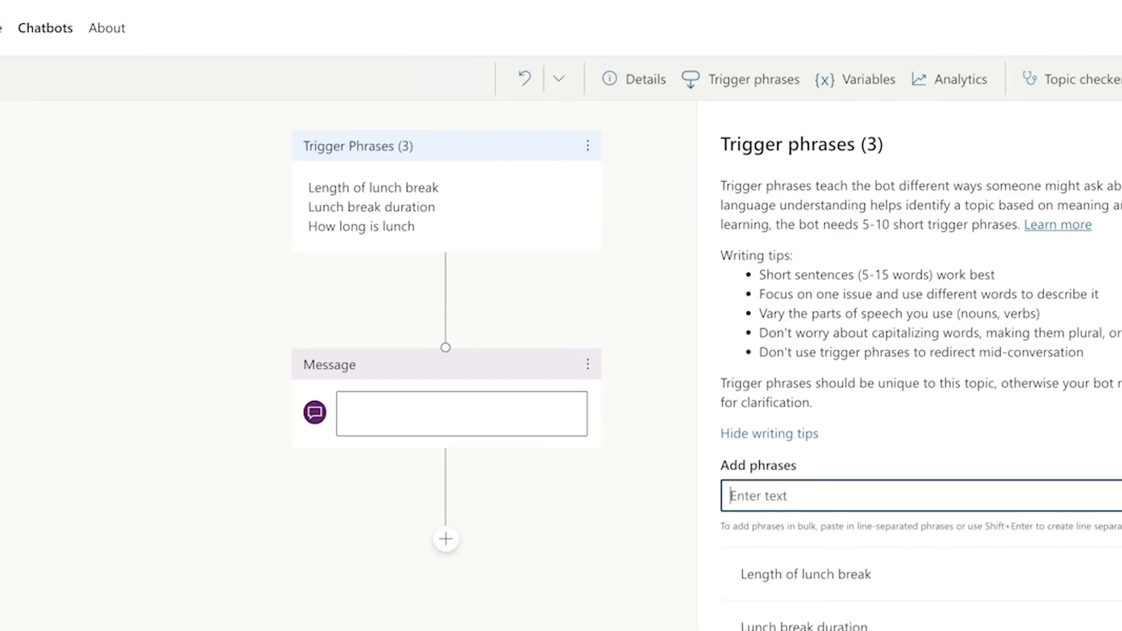
pyautogui.write('How long do I get for lunch')
pyautogui.press('Return')
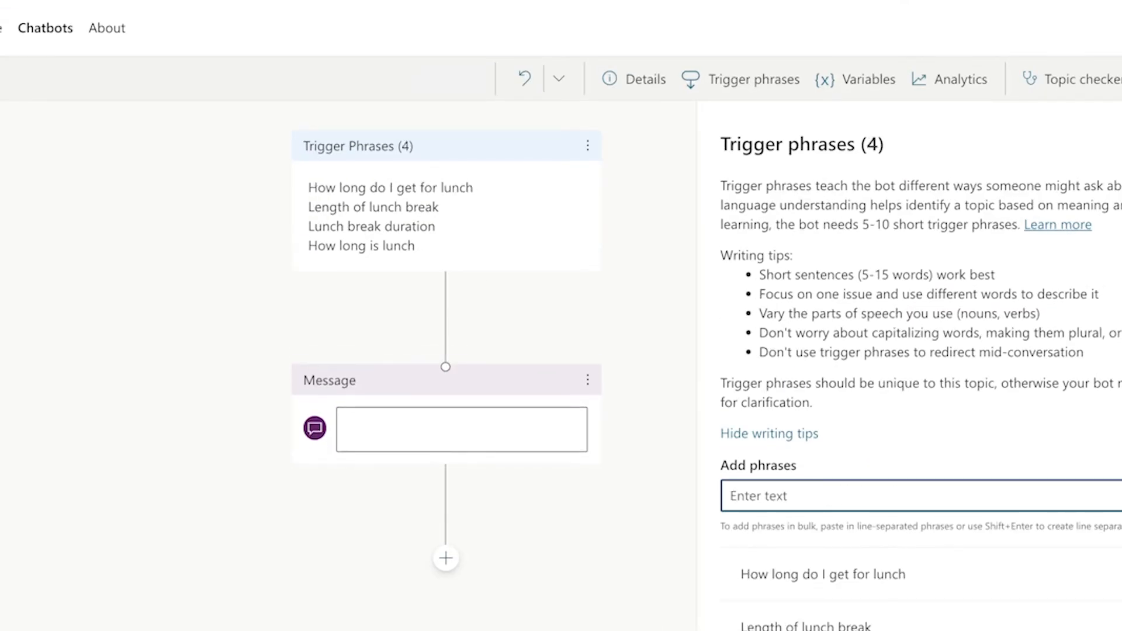
# - Write the topic's reply message "Lunch break is 30 minutes." with "30 minutes" in bold
pyautogui.click(401, 426)
pyautogui.write('Lunch break is 30 minutes.')
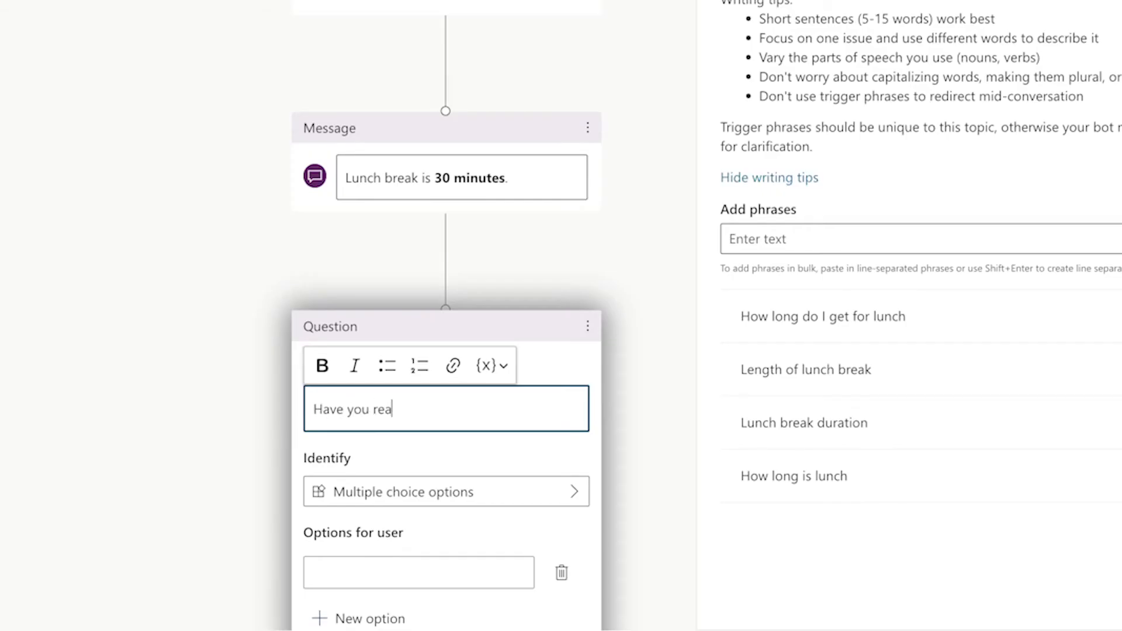
# - Set the question to "Have you read the employee guide yet?" and have it identify a Boolean response
pyautogui.write('d the employee guide yet?')
pyautogui.scroll(-3, 455, 315)
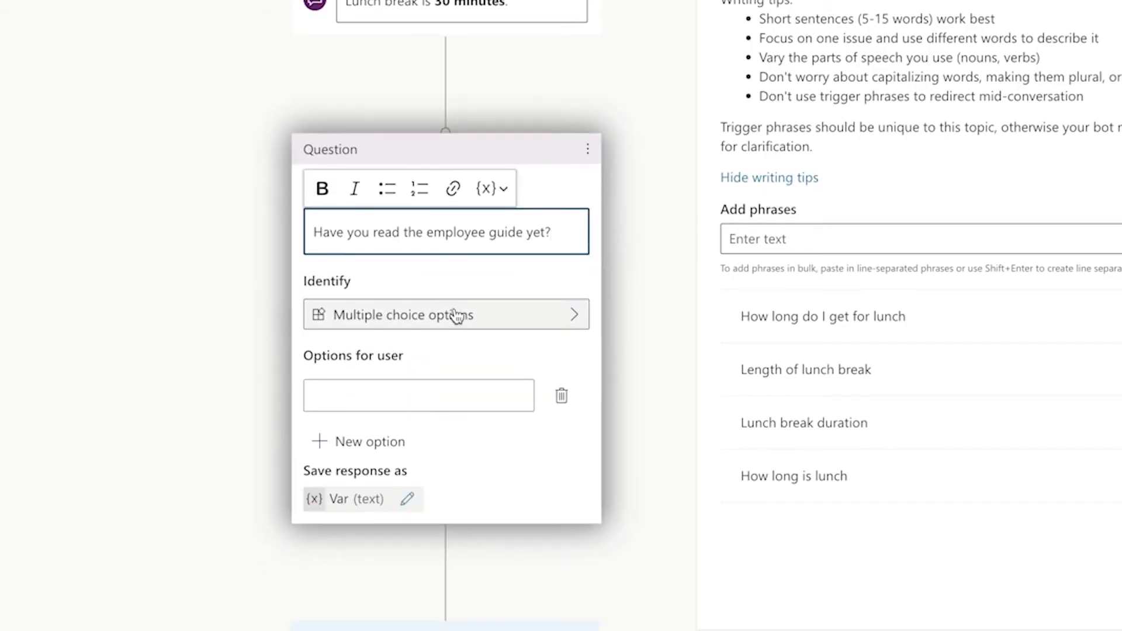
pyautogui.click(456, 315)
pyautogui.click(709, 451)
# - Add a condition after the question that checks whether Var is equal to True
pyautogui.scroll(-4, 708, 451)
pyautogui.click(445, 292)
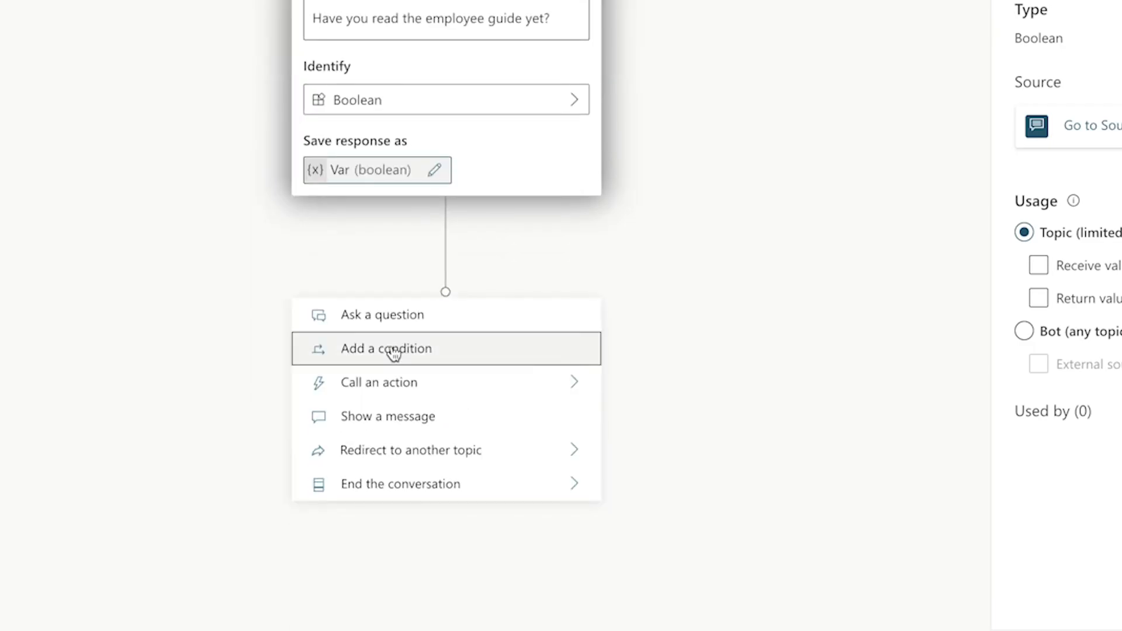
pyautogui.click(403, 349)
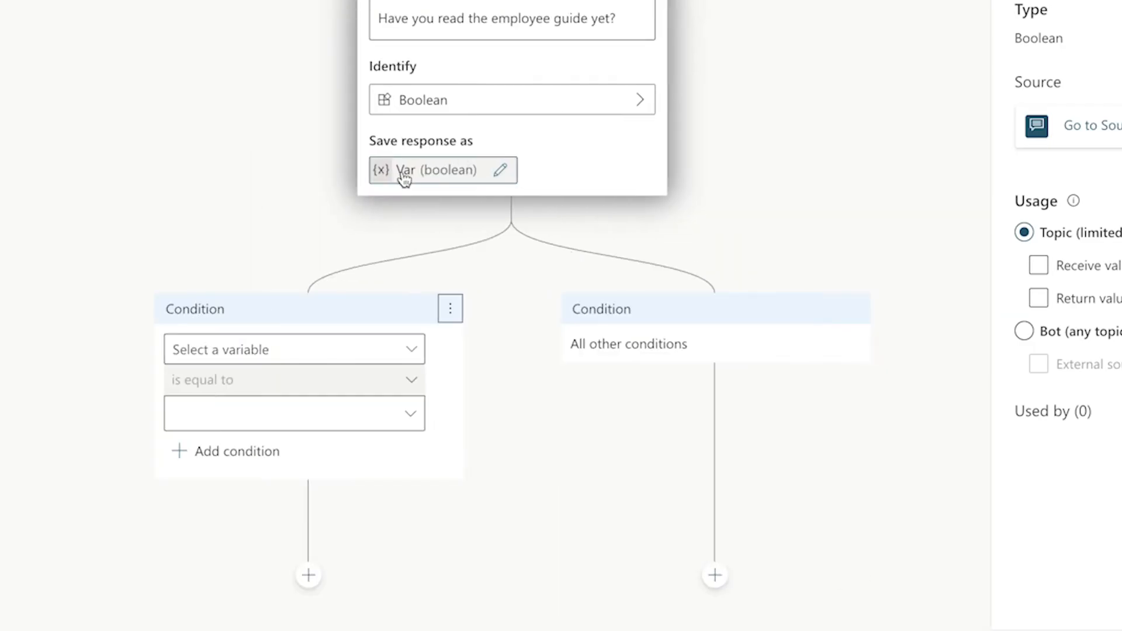
pyautogui.click(412, 351)
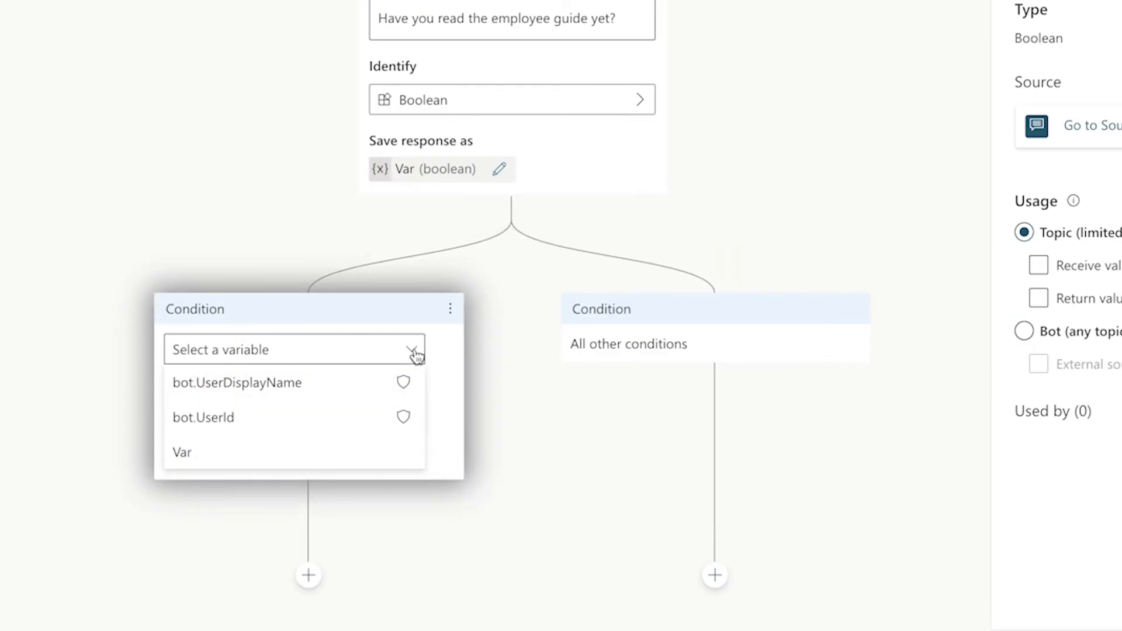
pyautogui.click(342, 464)
pyautogui.click(393, 422)
pyautogui.click(266, 454)
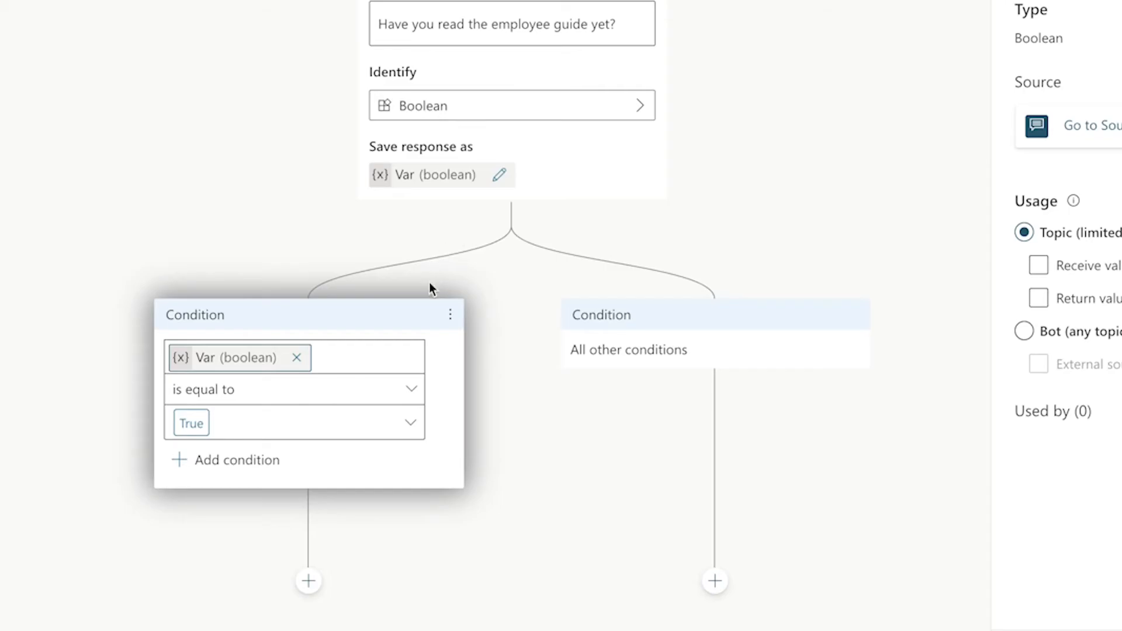
# - Add the True-branch message "Umm... maybe you need to take a closer look at it. The duration of the lunch break is indicated in the Employee Guide."
pyautogui.click(308, 580)
pyautogui.click(258, 544)
pyautogui.write('Umm')
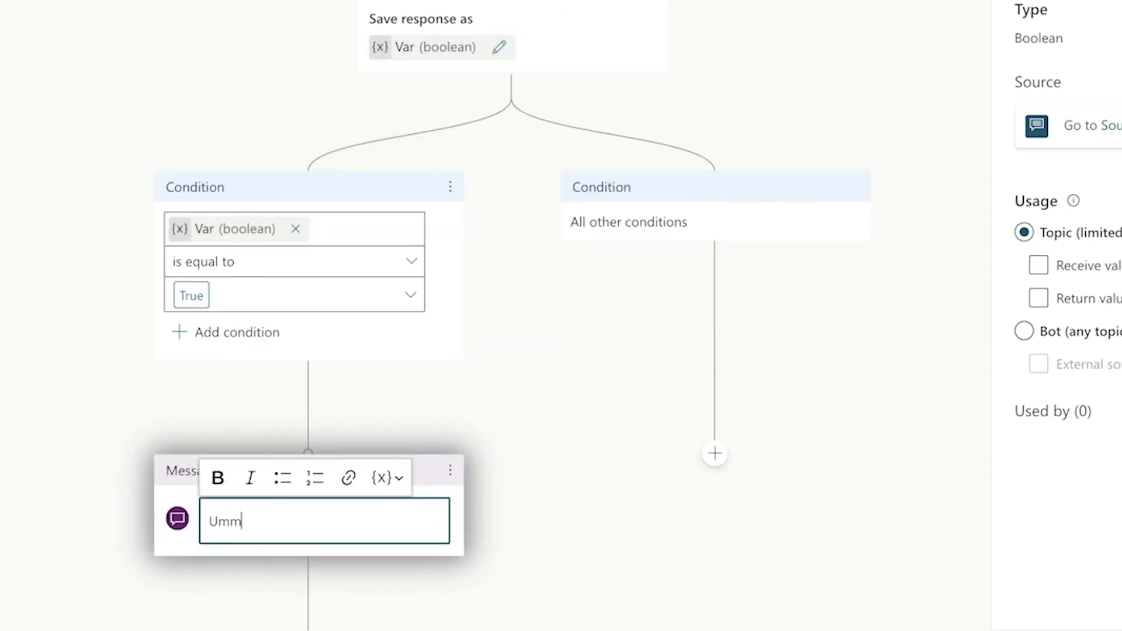
pyautogui.write('... maybe you need to take a closer look at it. The duration of the lunch break is indicated in the employee guide.')
# - Under all other conditions, add the message "Well... you should probably read the Employee Guide. There is a lot of interesting stuff in there."
pyautogui.scroll(-2, 358, 552)
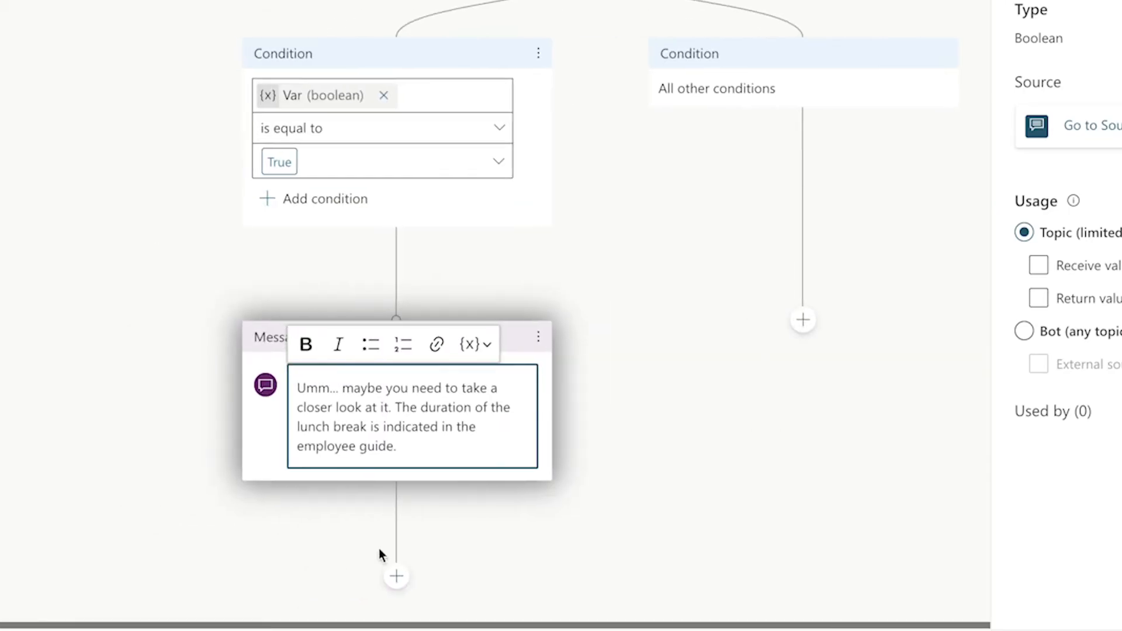
pyautogui.write('Well... you should probably read the employee guide. There is some really interesting stuff i')
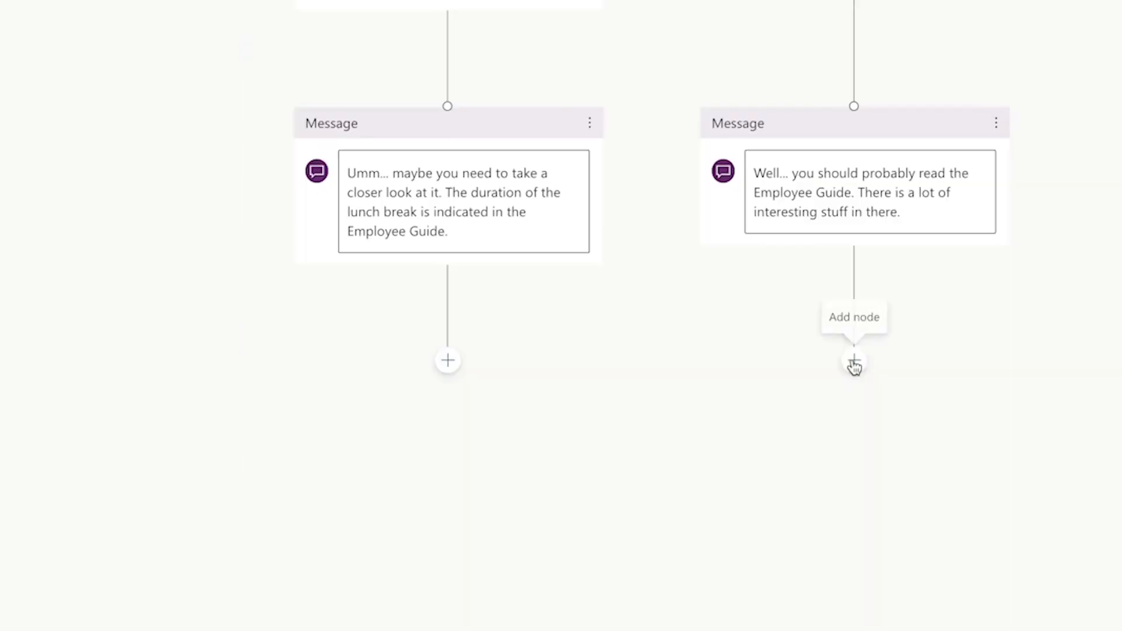
# - Add the follow-up message "The latest Employee Guide can be found here." to the all-other-conditions branch and link "here" to the copied SharePoint address
pyautogui.click(854, 365)
pyautogui.click(836, 486)
pyautogui.write('The latest Employee Guide can be found here.')
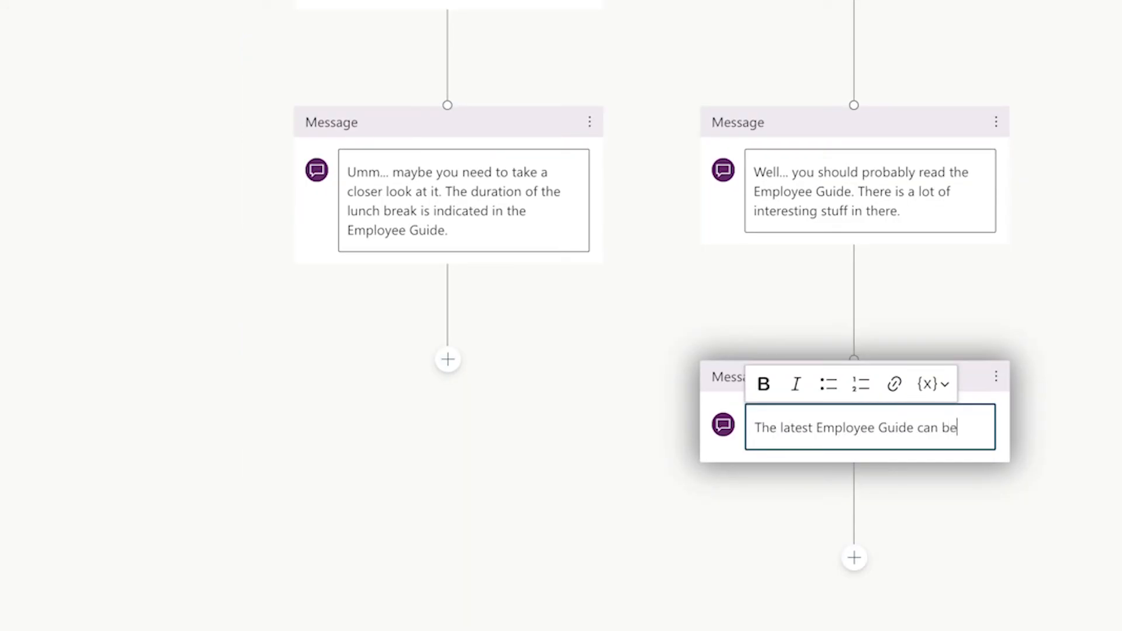
pyautogui.click(894, 385)
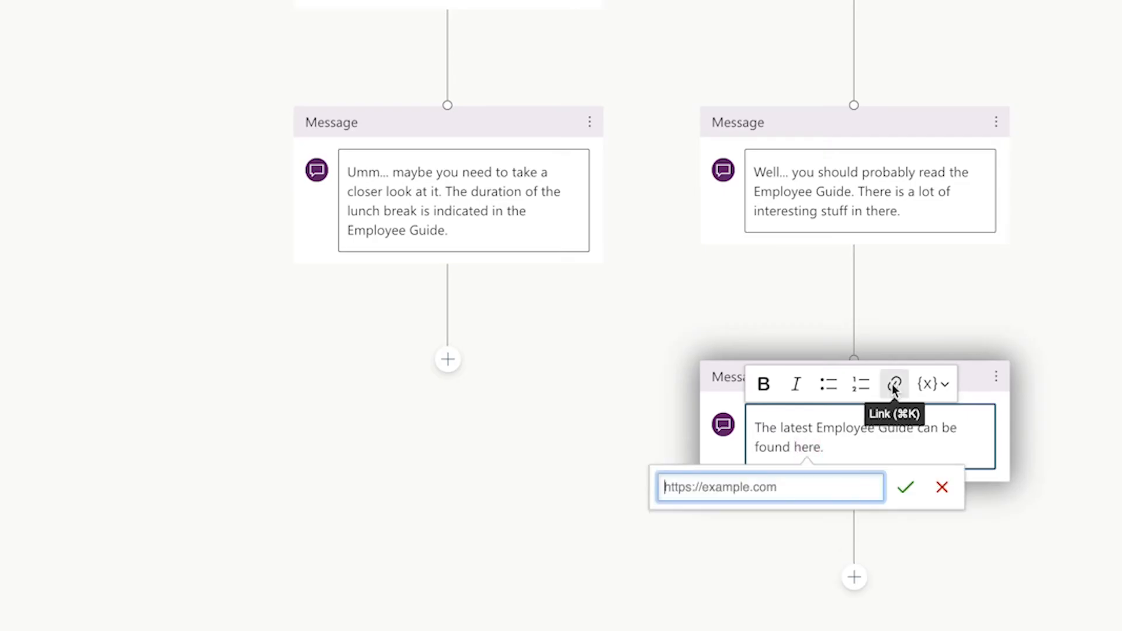
pyautogui.press('super+v')
pyautogui.press('Return')
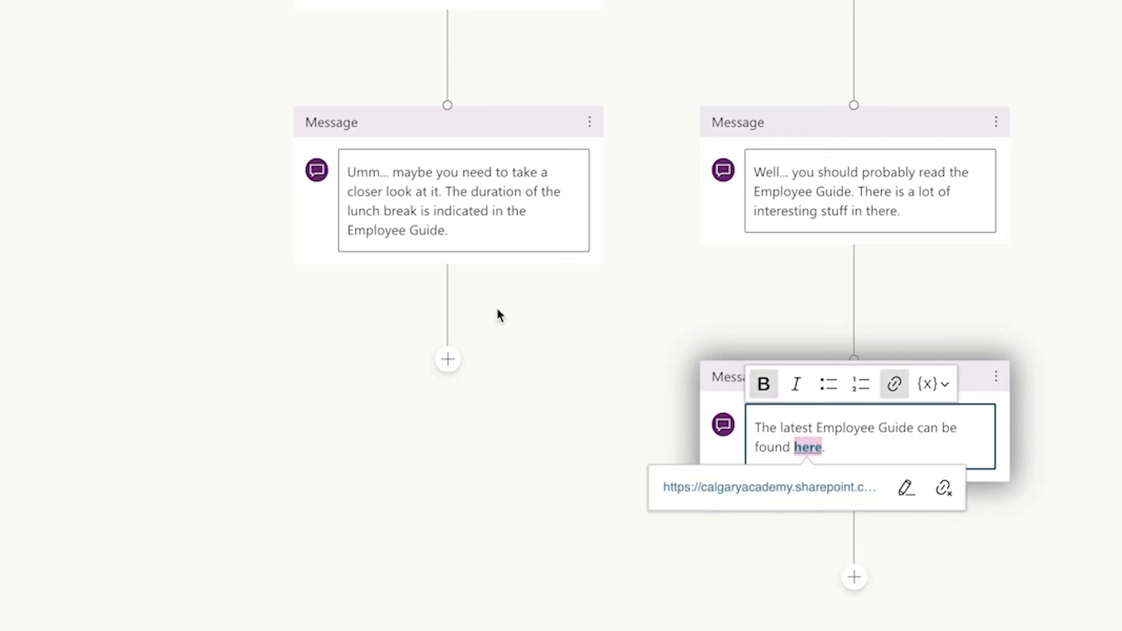
# - Add a message below the True-branch reply and copy the linked Employee Guide text from the other branch into it
pyautogui.click(448, 360)
pyautogui.click(468, 480)
pyautogui.click(846, 450)
pyautogui.press('super+a')
pyautogui.press('super+c')
pyautogui.click(514, 415)
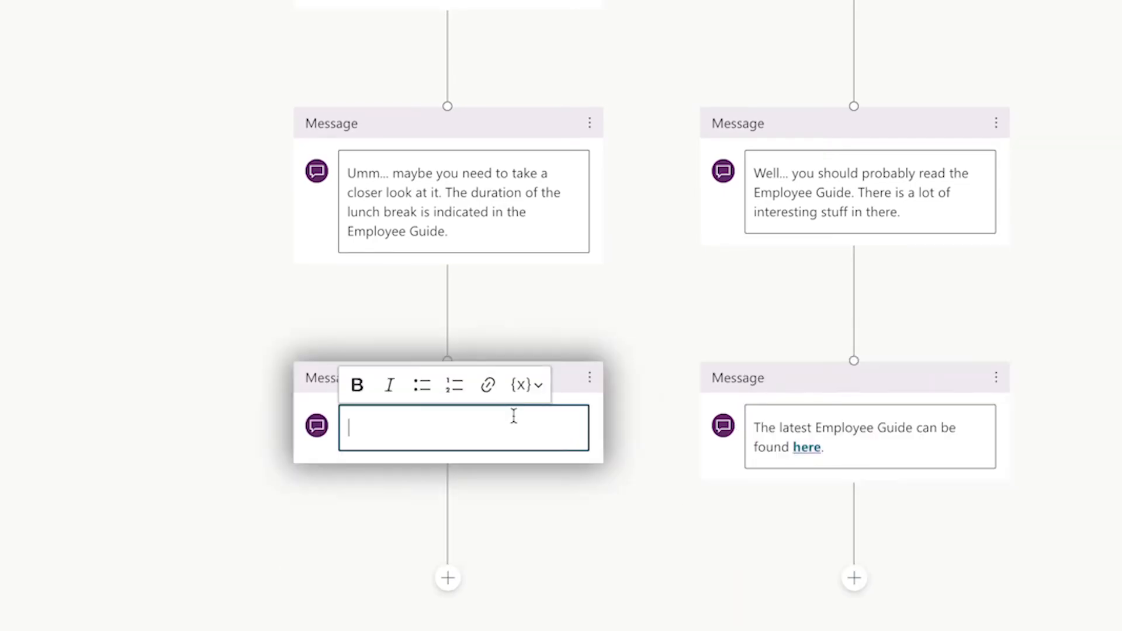
pyautogui.press('super+v')
pyautogui.scroll(1, 651, 315)
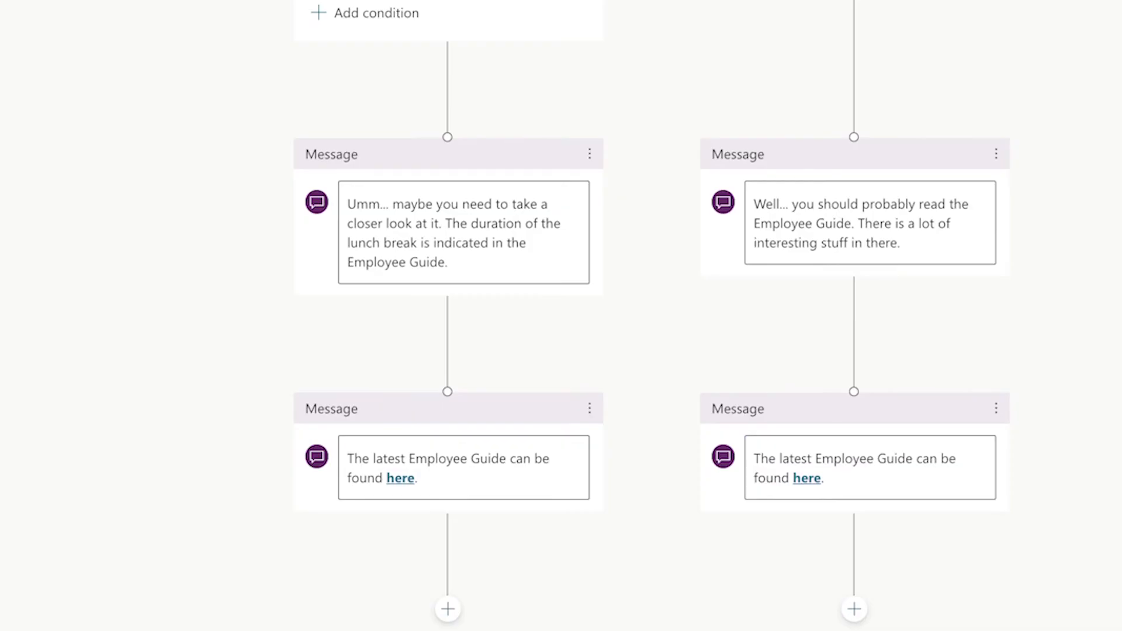
# - Test the bot by sending "how long do we get for lunch?" and answering No to the employee guide question
pyautogui.click(295, 549)
pyautogui.click(558, 563)
pyautogui.write('how long do we get for lunch?')
pyautogui.press('Return')
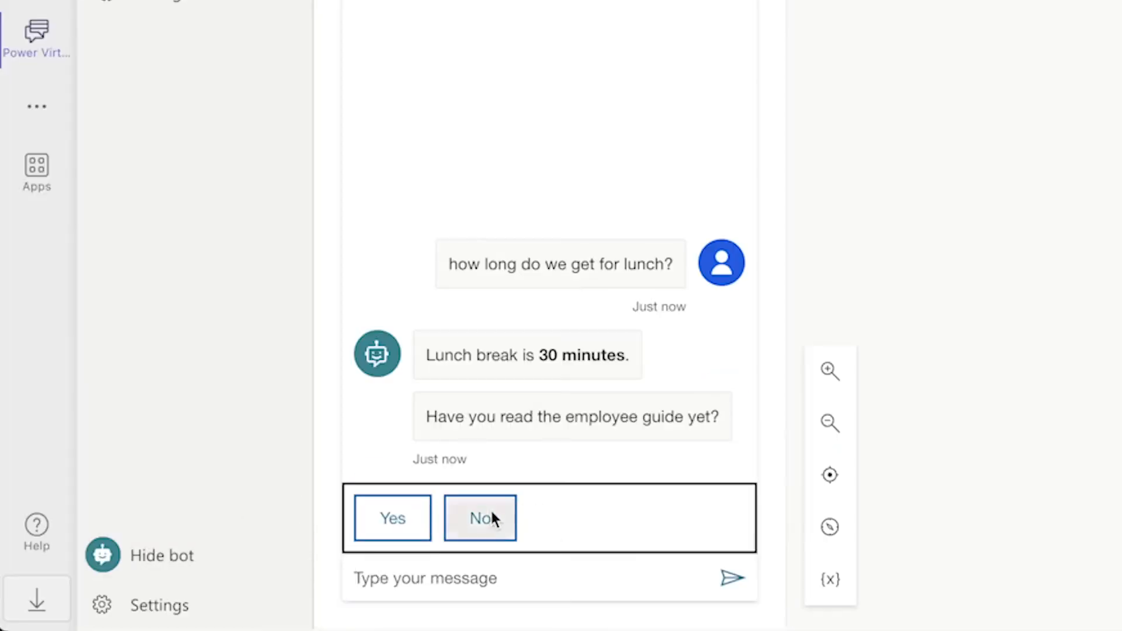
pyautogui.click(491, 518)
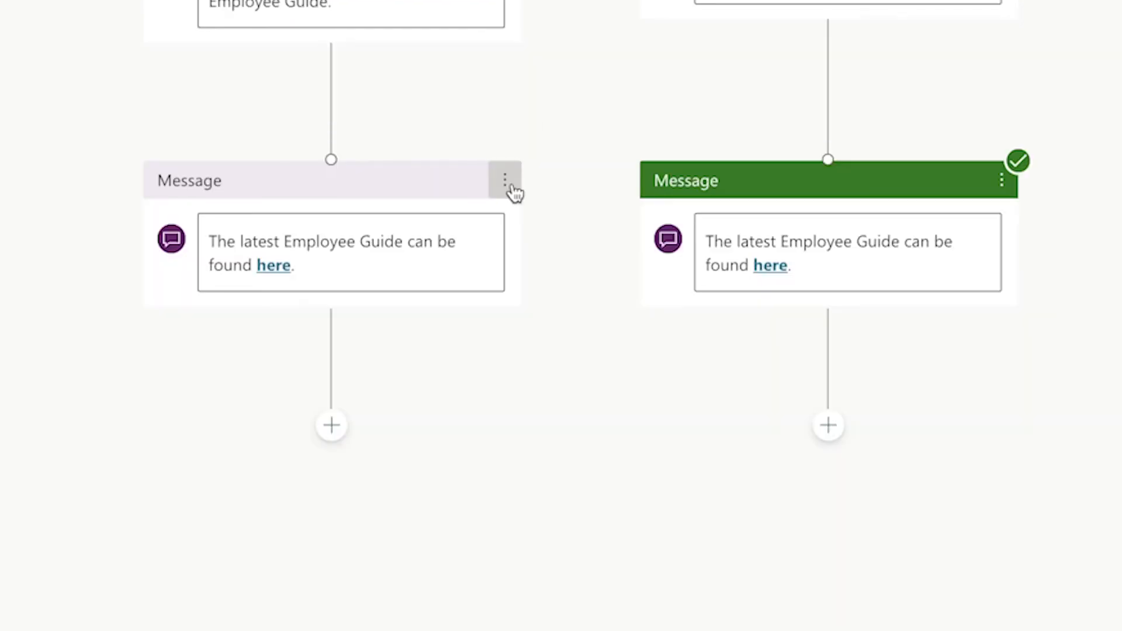
# - Delete the linked Employee Guide message from both condition branches
pyautogui.click(506, 306)
pyautogui.click(543, 305)
pyautogui.click(1002, 219)
pyautogui.click(1039, 220)
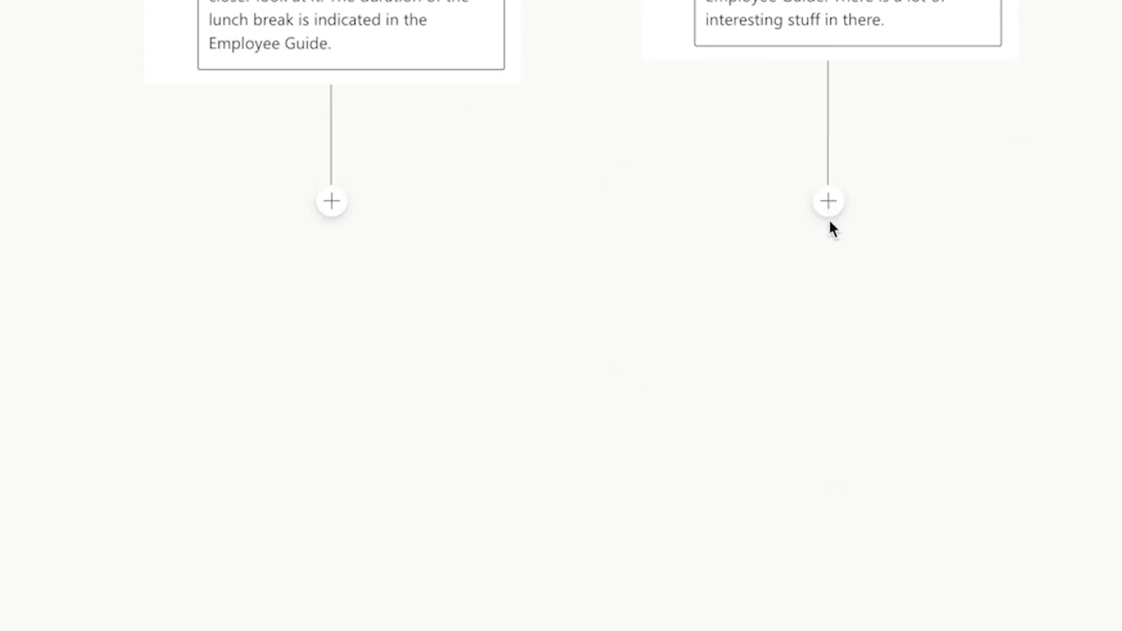
# - Redirect the True branch to the Employee Guide topic and end the conversation after the redirect
pyautogui.click(332, 201)
pyautogui.moveTo(391, 405)
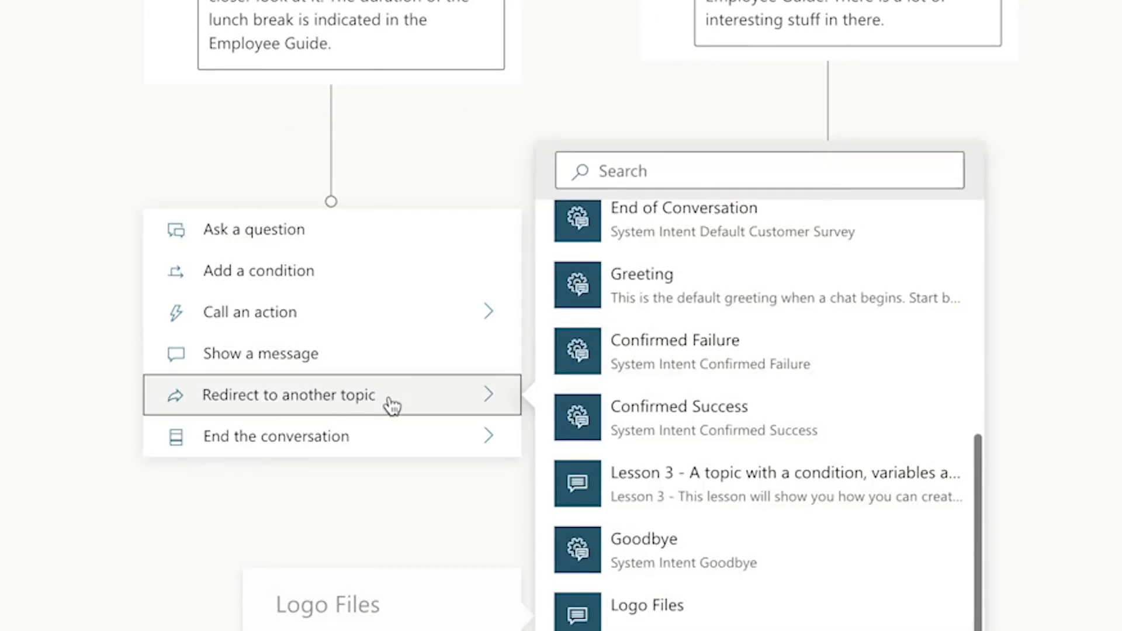
pyautogui.click(639, 168)
pyautogui.write('employ')
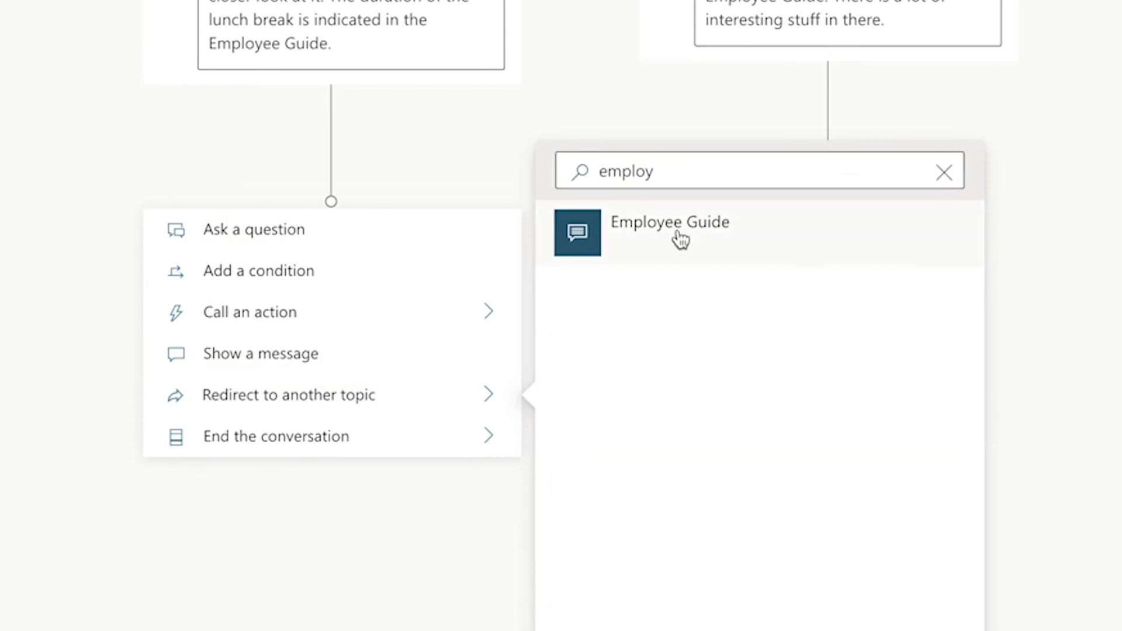
pyautogui.click(678, 237)
pyautogui.click(335, 442)
pyautogui.moveTo(340, 549)
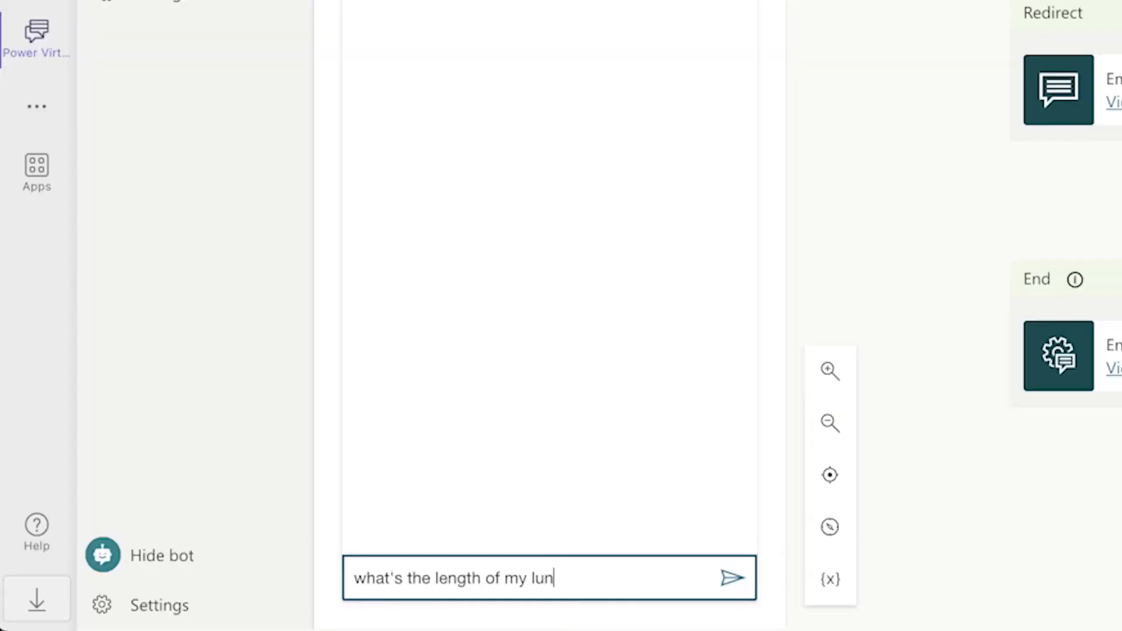
# - Test the bot by sending "what's the length of my lunch break?" and answering Yes to both of its questions
pyautogui.write('ch break?')
pyautogui.press('Return')
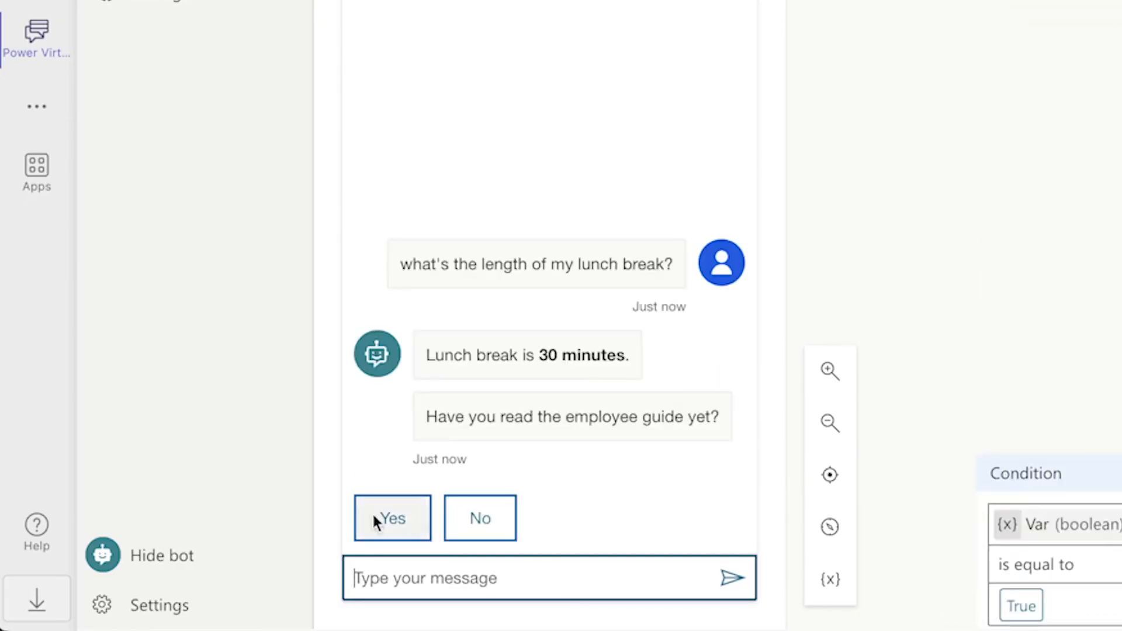
pyautogui.click(395, 524)
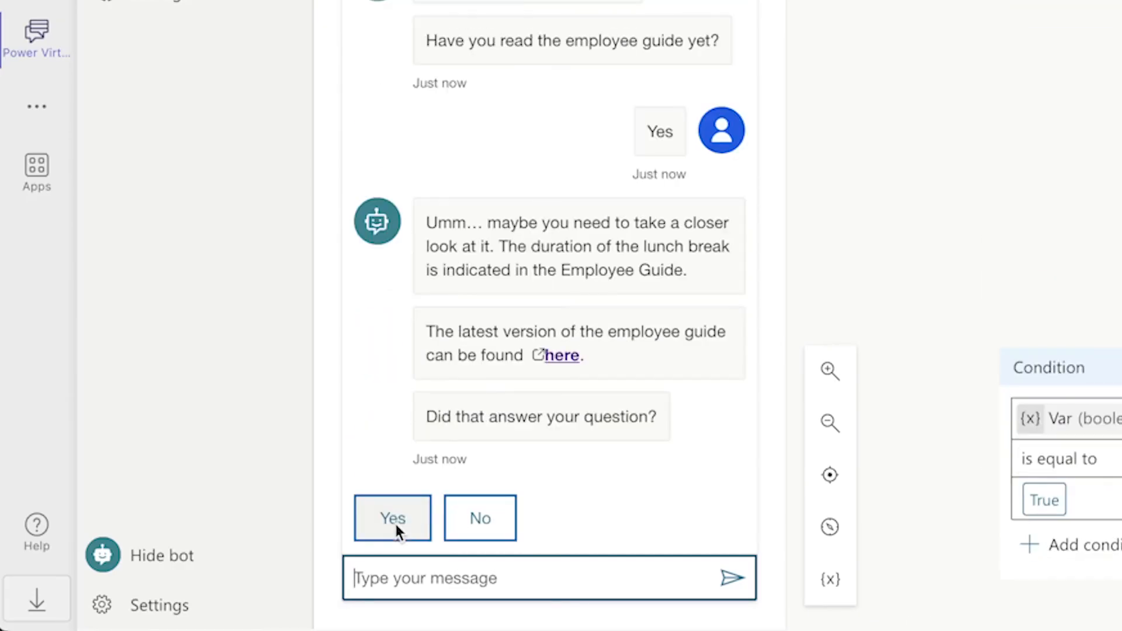
pyautogui.click(395, 521)
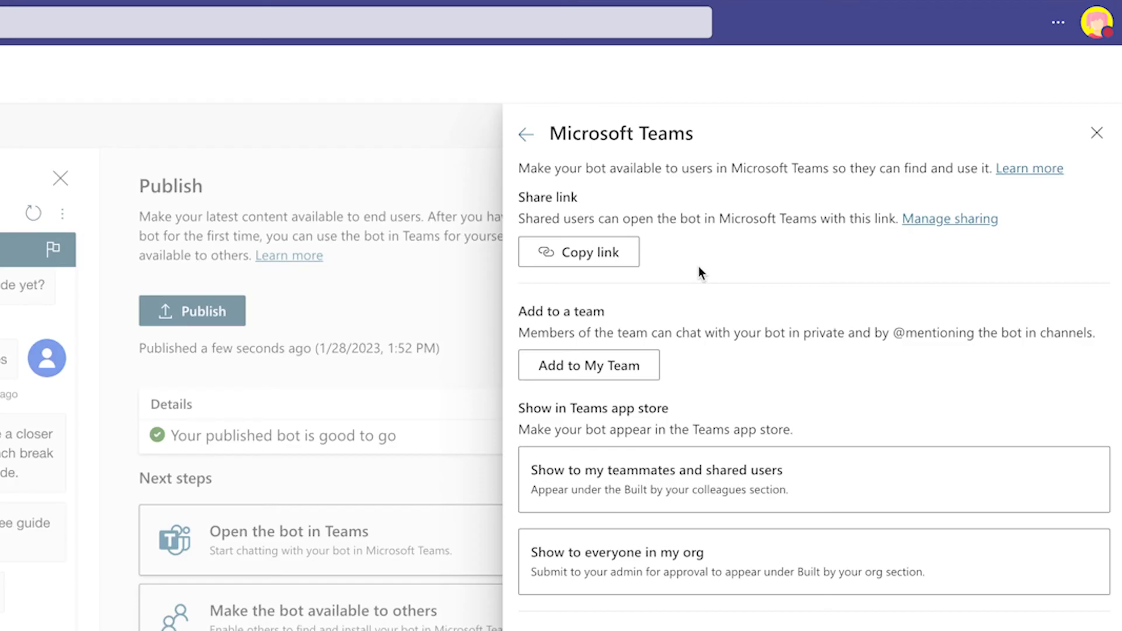
# - Examine the Microsoft Teams options for copying the bot's share link, adding it to My Team and showing it to everyone in the org
pyautogui.click(586, 255)
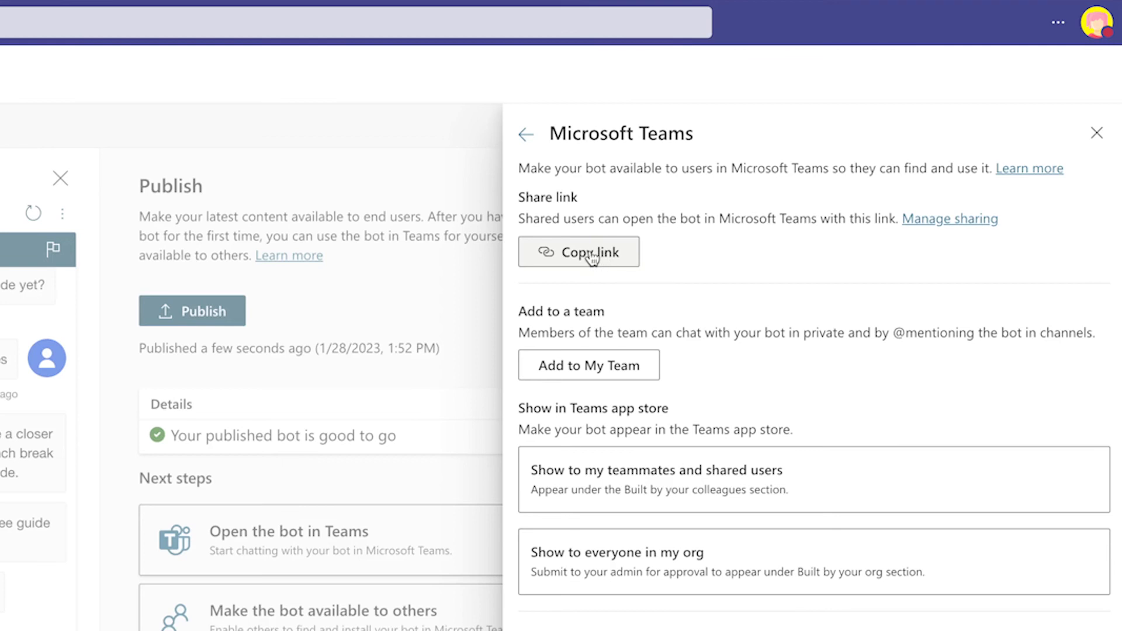
pyautogui.click(643, 366)
pyautogui.click(660, 562)
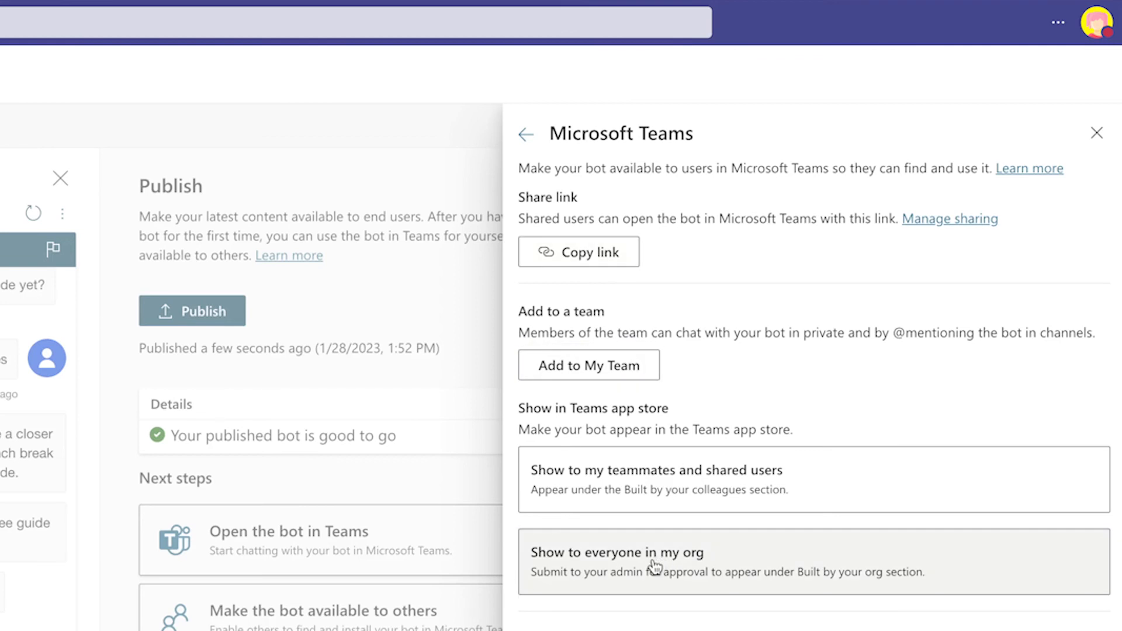
pyautogui.click(608, 259)
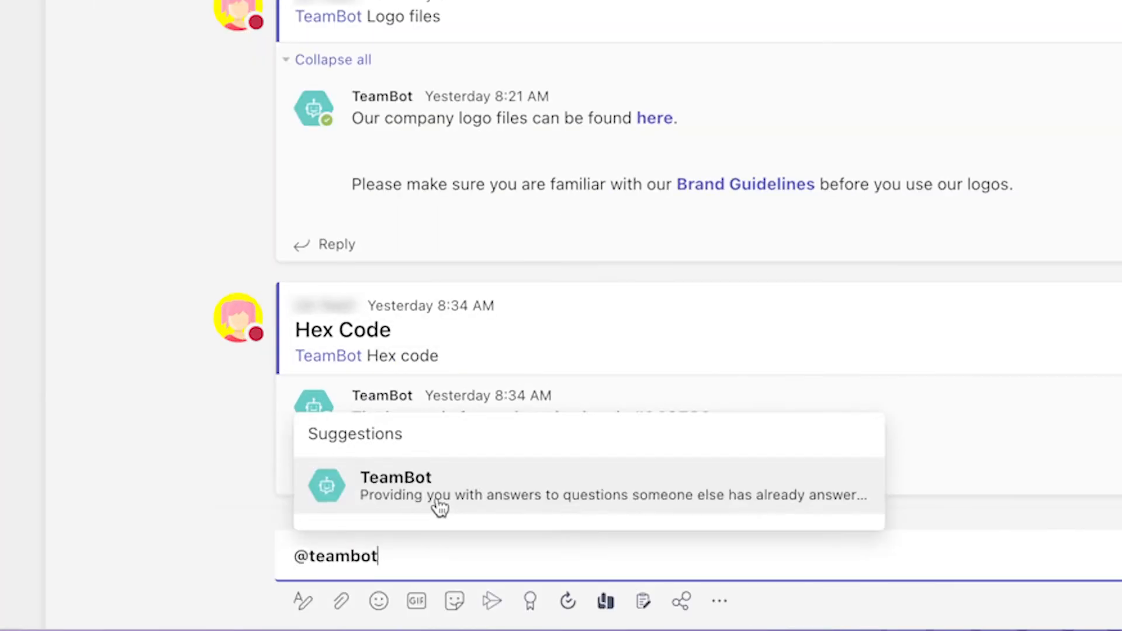
# - Mention TeamBot in a post to My Team's General channel and ask it "How long is lunch?"
pyautogui.click(436, 503)
pyautogui.write('How long is lunch?')
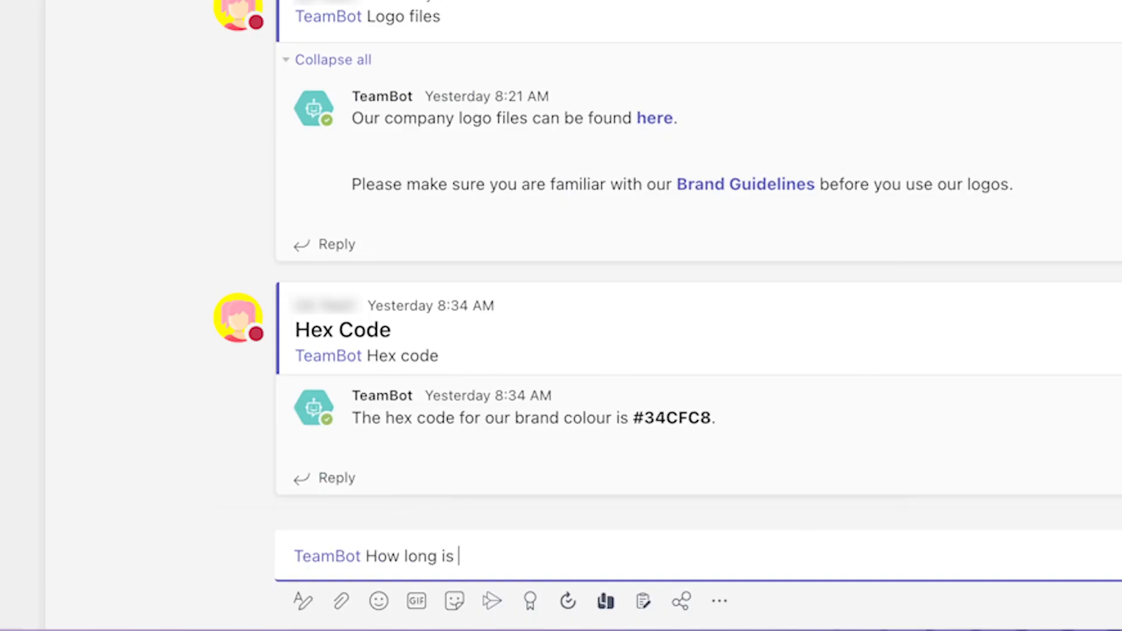
pyautogui.press('Return')
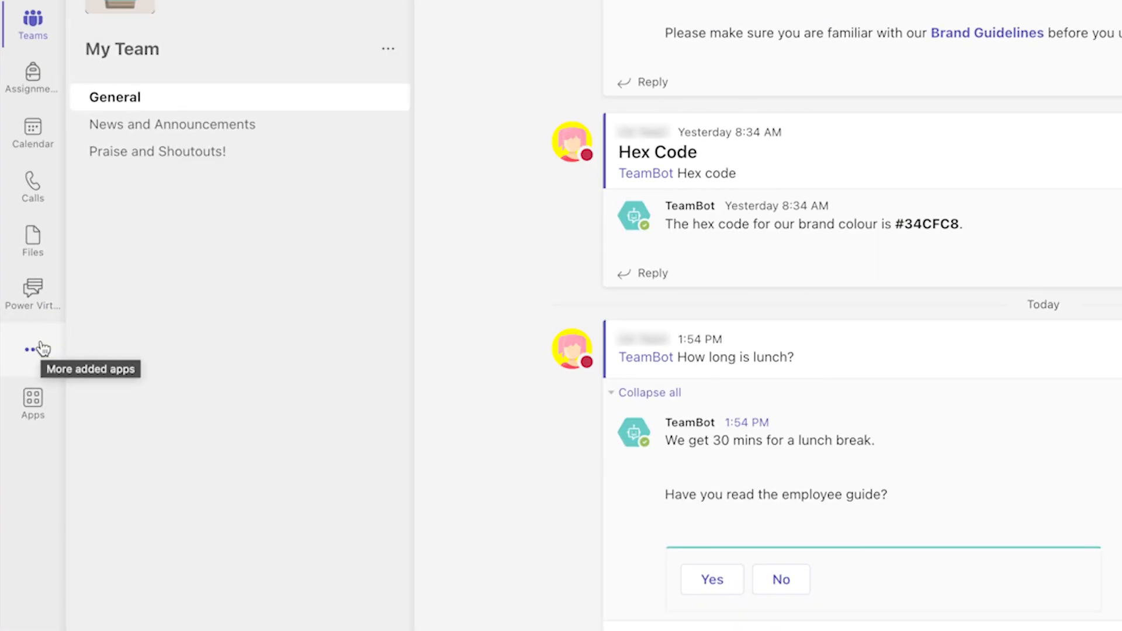
# - Find TeamBot among the added Teams apps, open its chat and pin the app
pyautogui.click(39, 349)
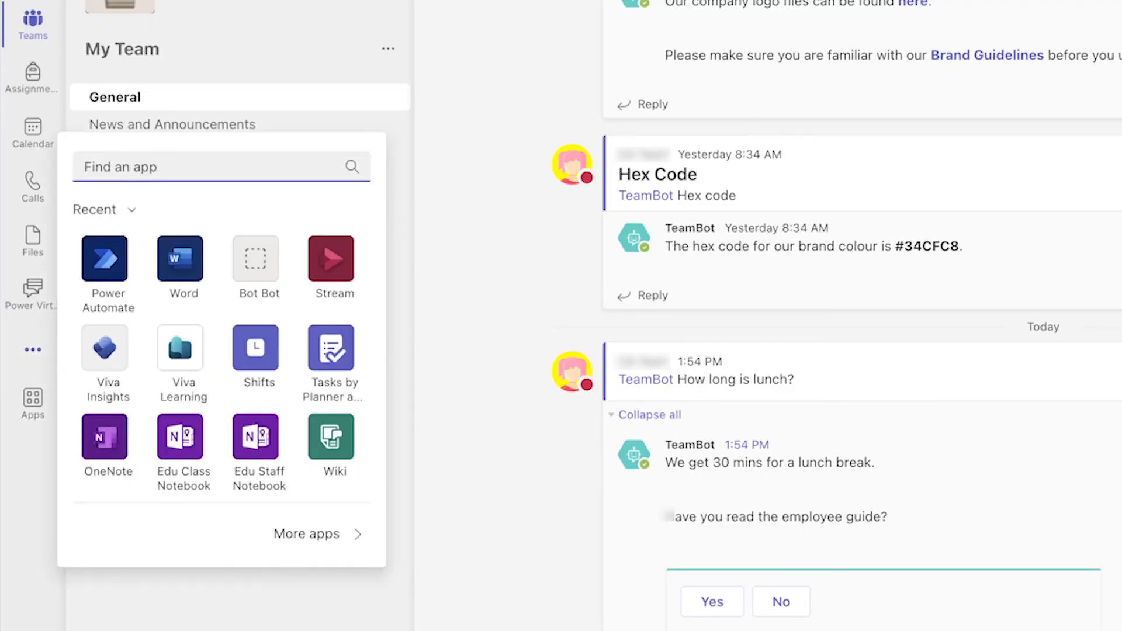
pyautogui.write('teambot')
pyautogui.click(165, 223)
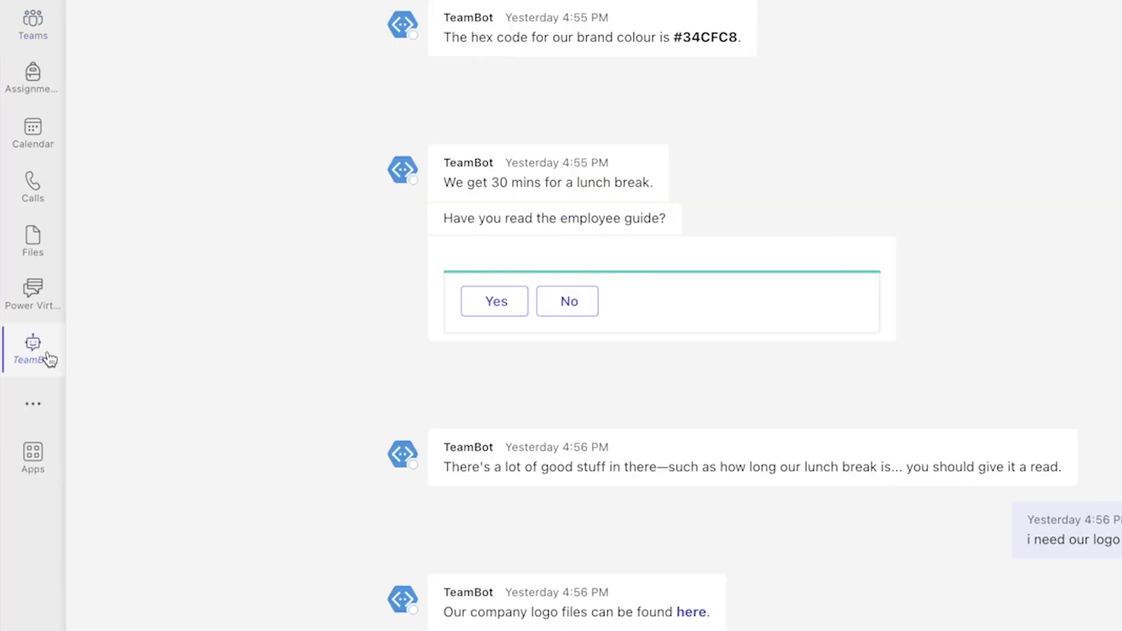
pyautogui.rightClick(50, 359)
pyautogui.click(120, 343)
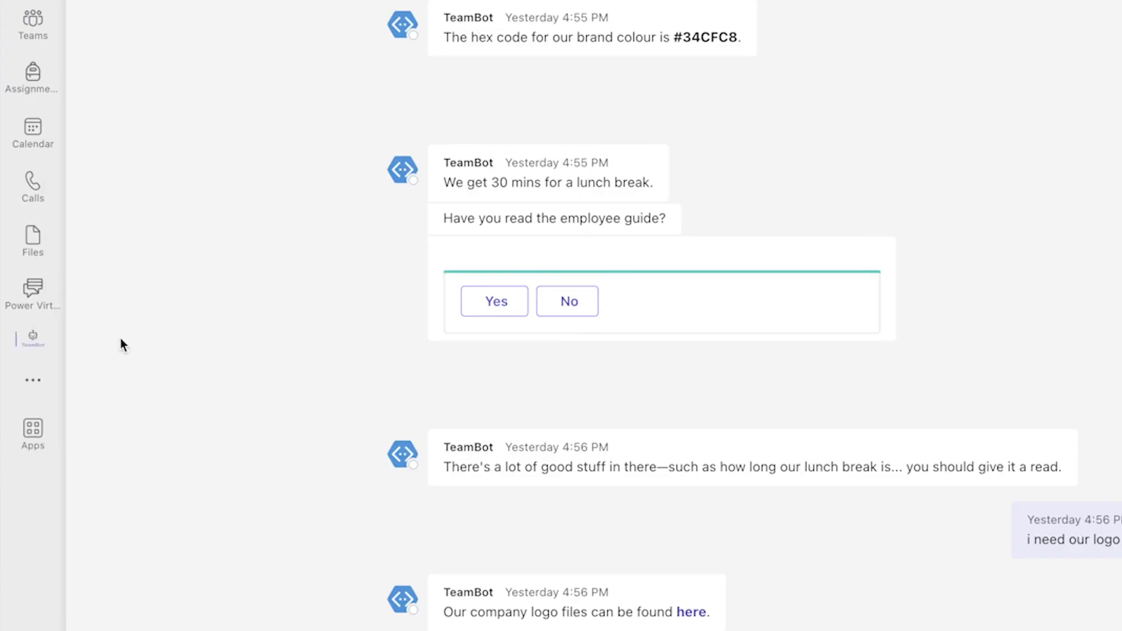